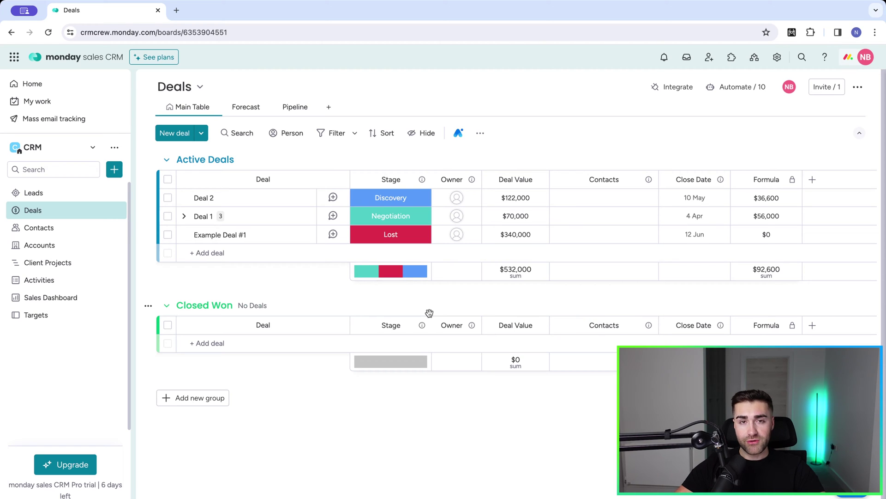
Step: Create a new board named Targets with the custom item type 'Targets'
click(115, 171)
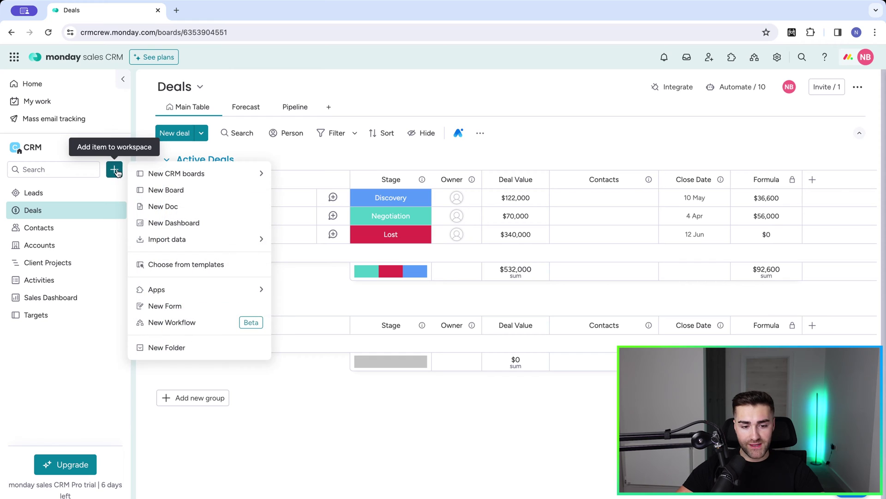
click(219, 196)
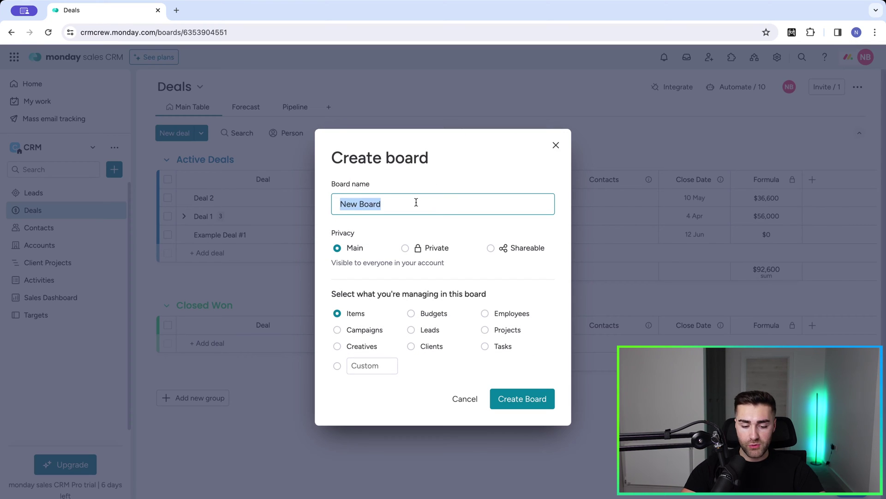
text(Targets)
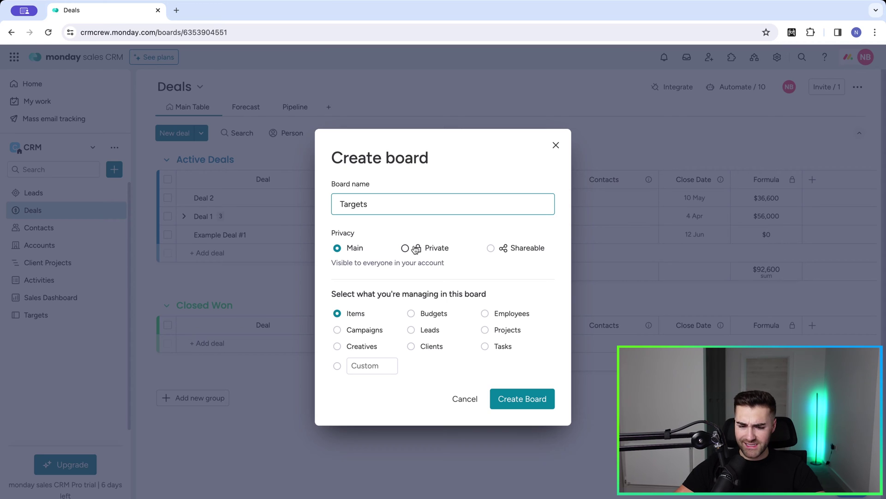
click(364, 370)
text(Targert)
key(BackSpace)
key(BackSpace)
text(ts)
click(527, 402)
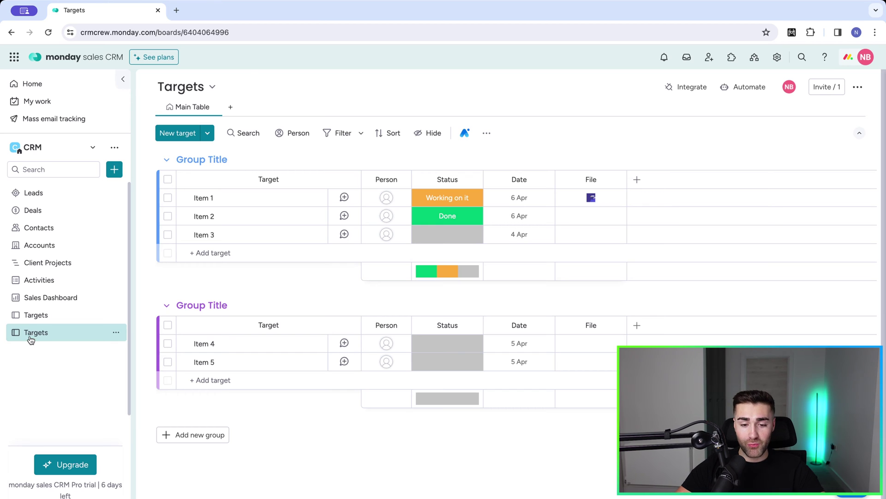
Step: Delete the Person, Status and File columns from the board
click(401, 179)
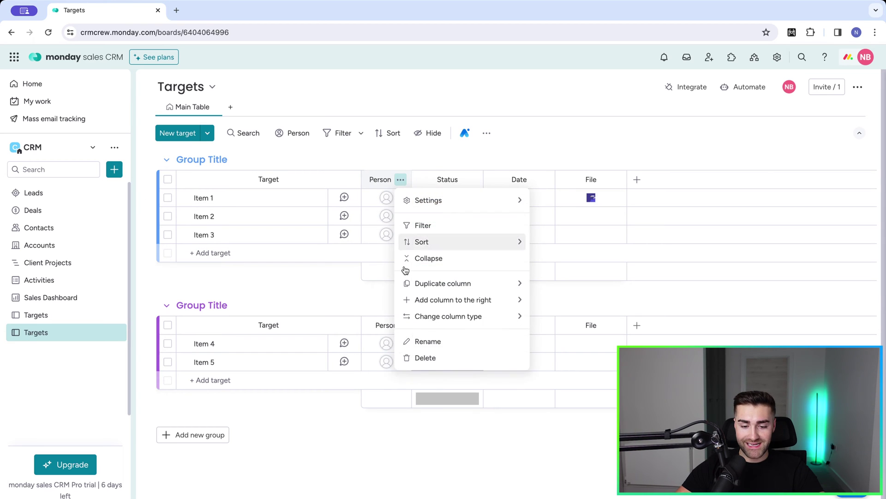
click(425, 358)
click(564, 123)
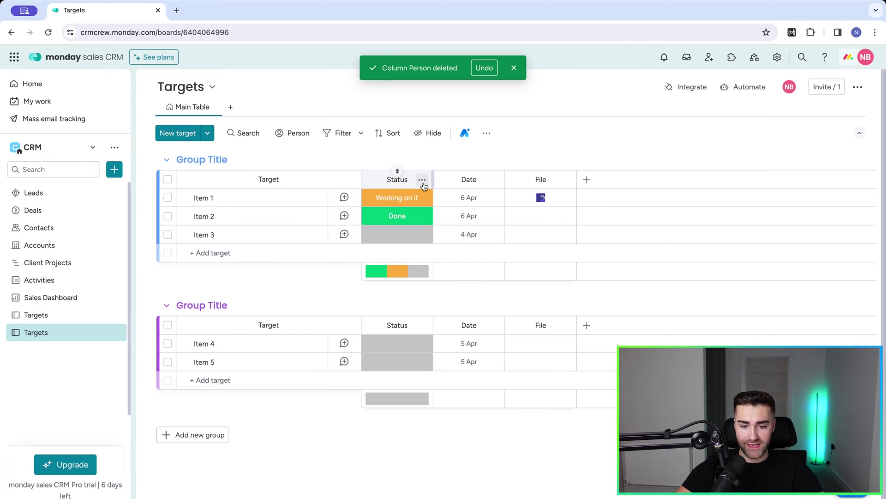
click(422, 179)
click(458, 356)
click(565, 122)
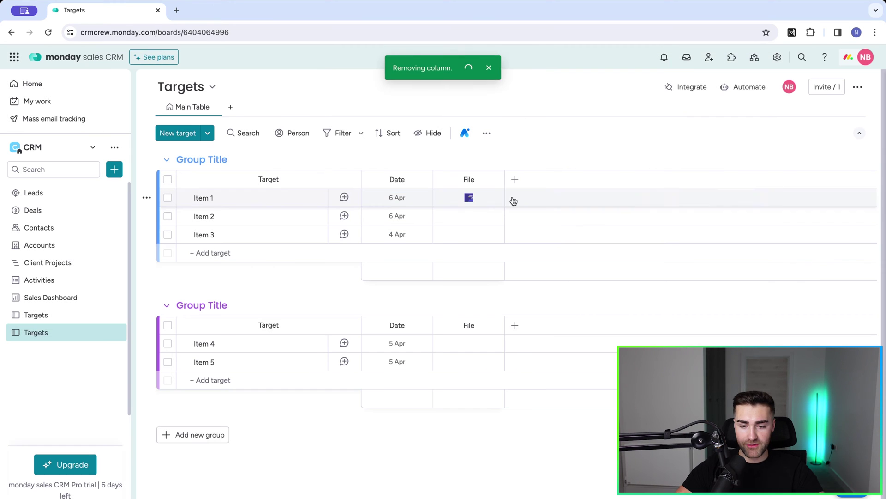
click(491, 179)
click(518, 341)
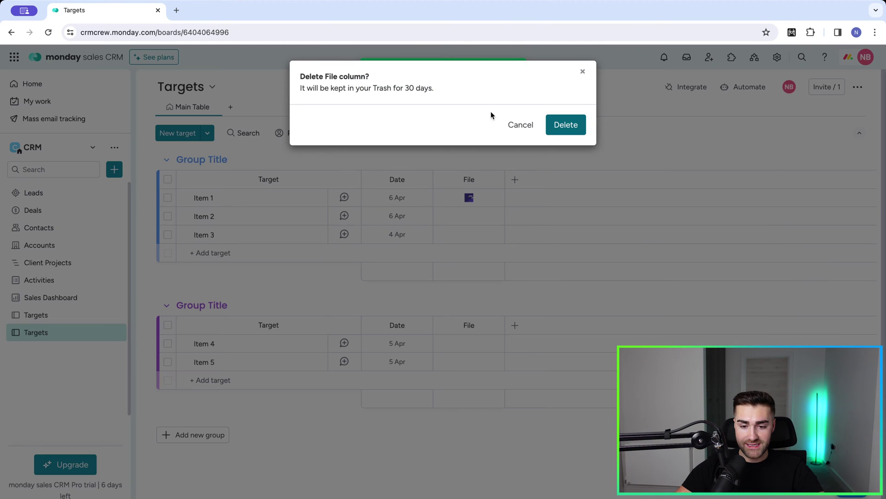
click(572, 129)
Step: Delete the second group and rename the remaining group to 'Targets'
click(148, 305)
click(186, 286)
click(546, 299)
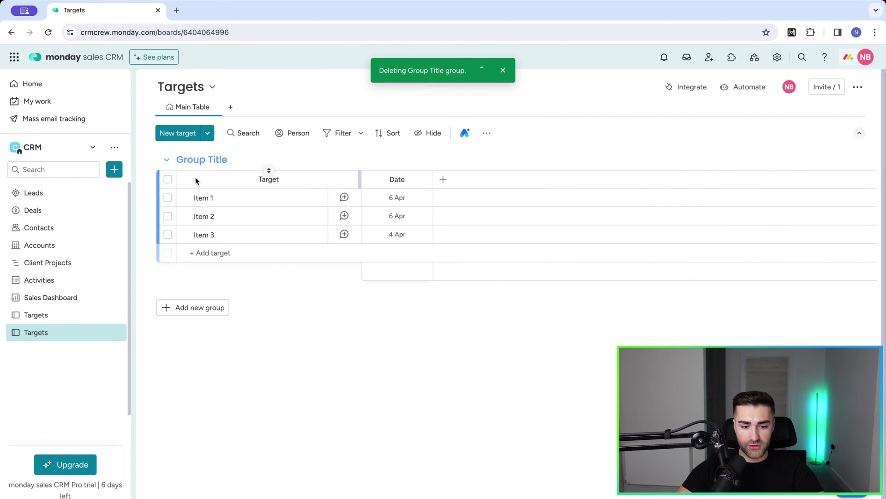
click(200, 159)
text(Targets)
key(Return)
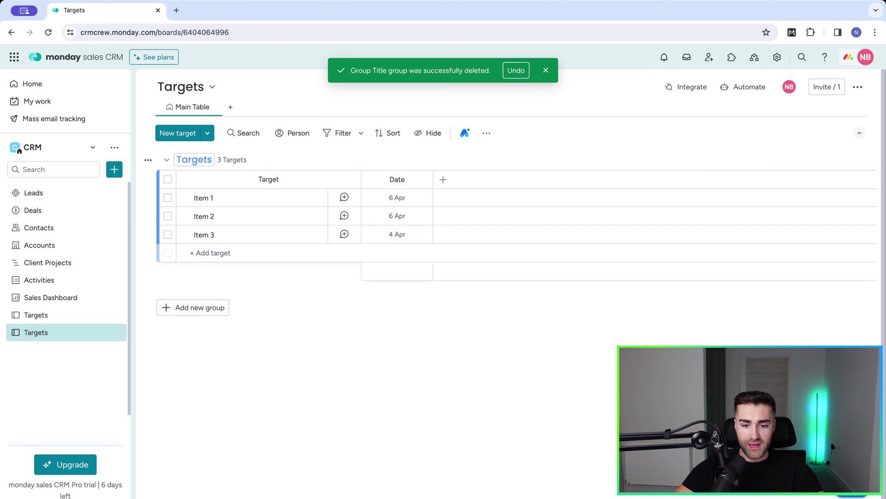
Step: Add a Numbers column and set its display unit to dollars ($)
click(394, 180)
click(443, 179)
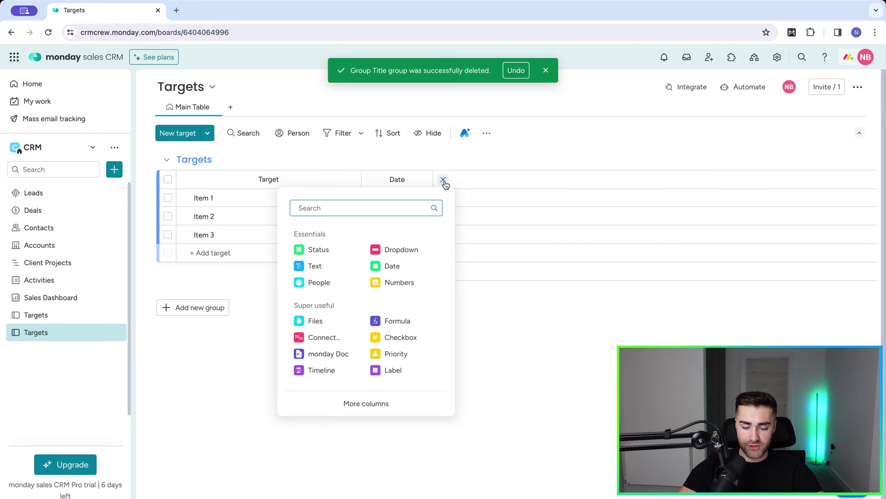
text(number)
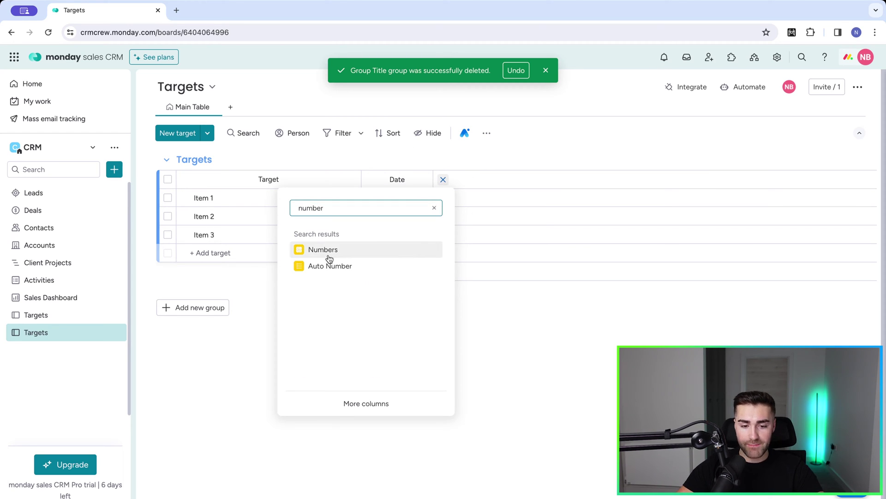
click(329, 249)
click(493, 180)
mouse_move(497, 200)
click(674, 204)
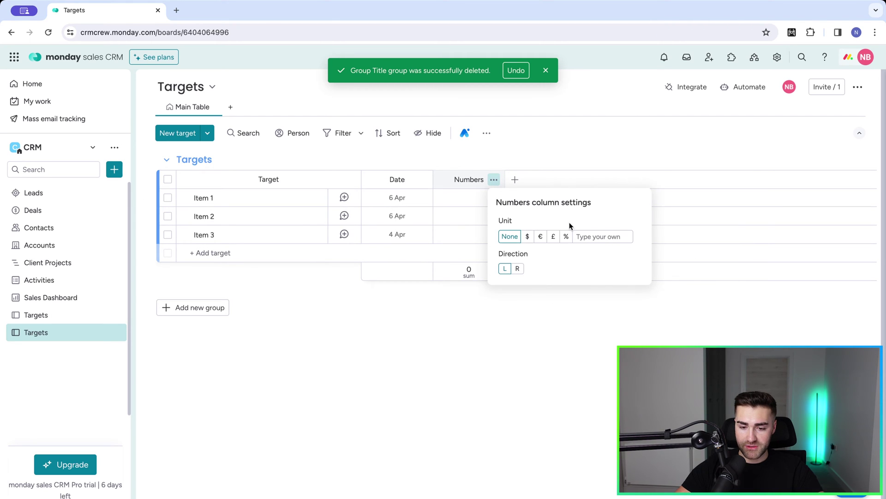
click(528, 236)
click(570, 145)
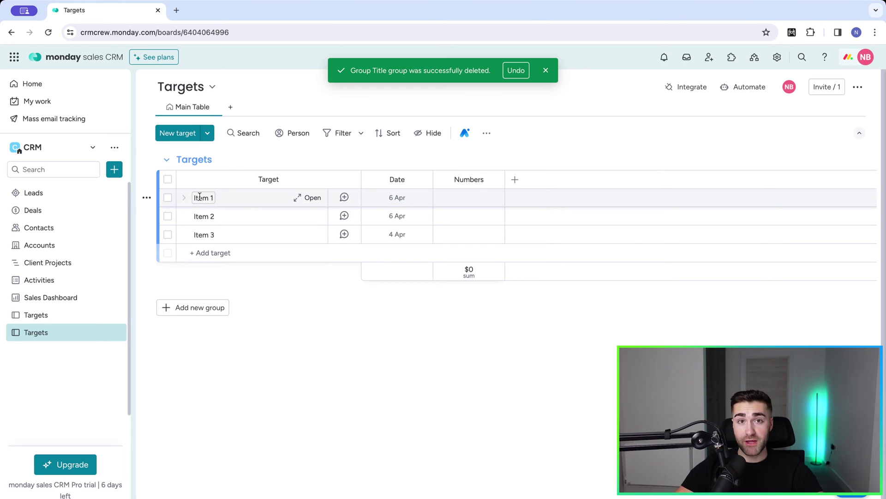
Step: Rename the Numbers column to 'Target'
click(546, 71)
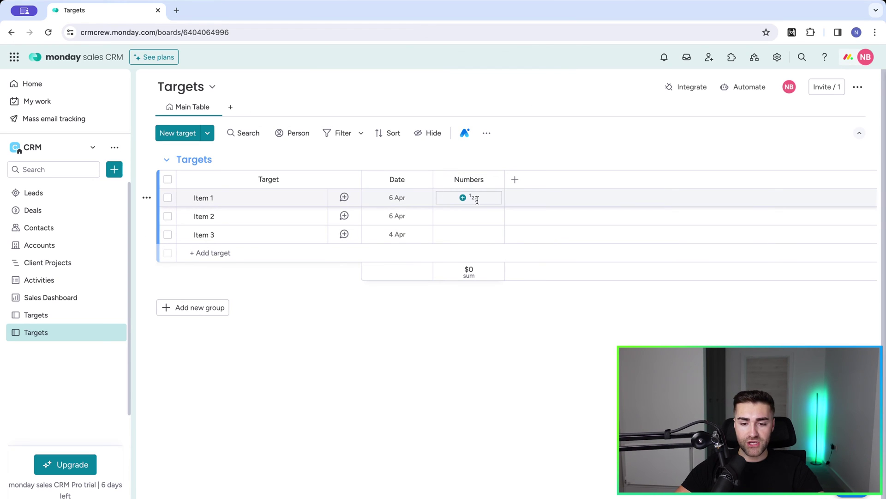
click(469, 179)
text(Ta)
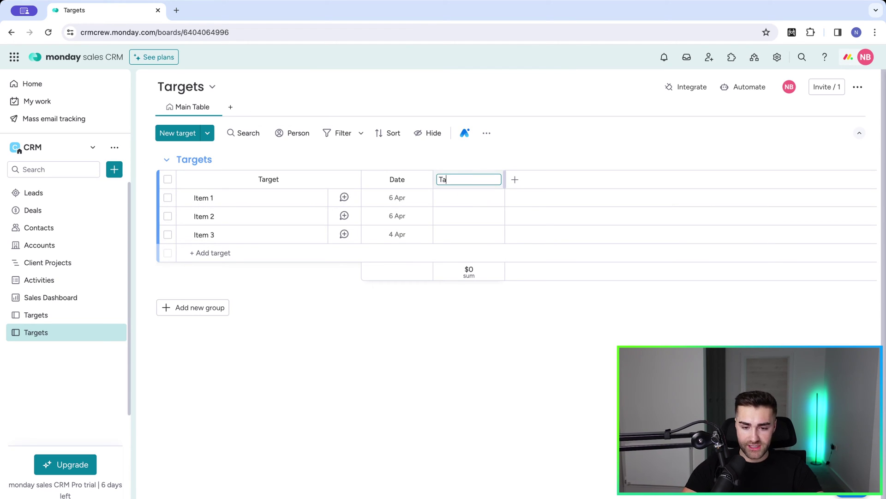
text(rget)
key(Return)
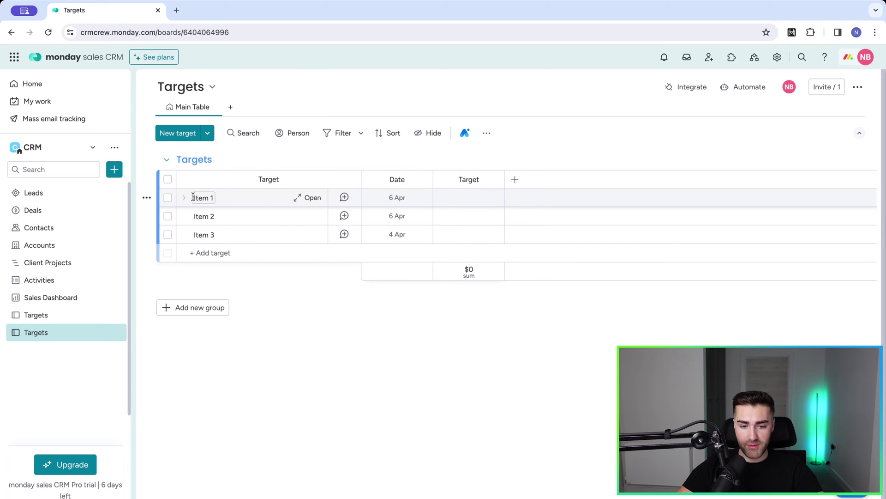
Step: Make the first item 'Jan 2024', dated 1 January, with a $25,000 target
click(398, 199)
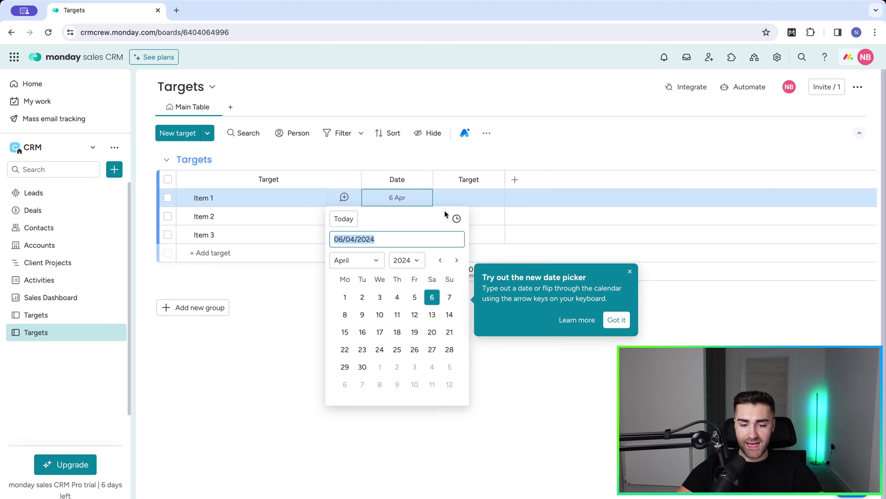
click(438, 261)
click(439, 261)
click(439, 260)
click(344, 297)
click(210, 197)
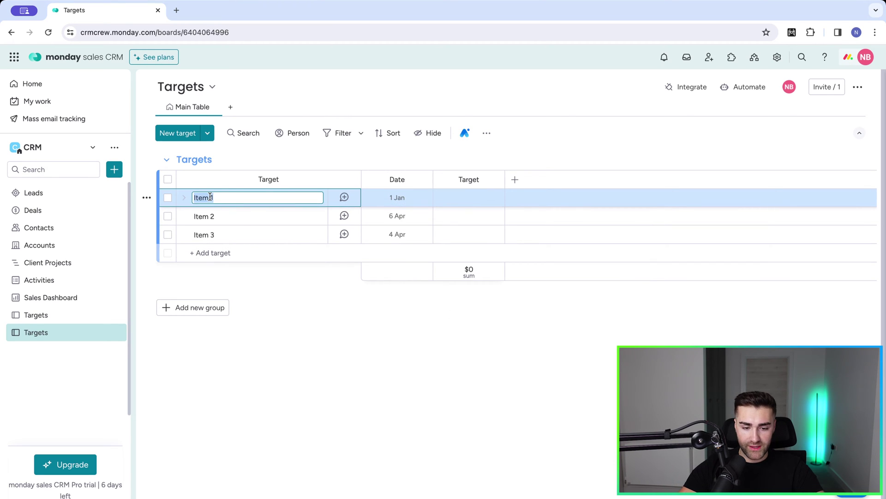
key(BackSpace)
text(Jan 202)
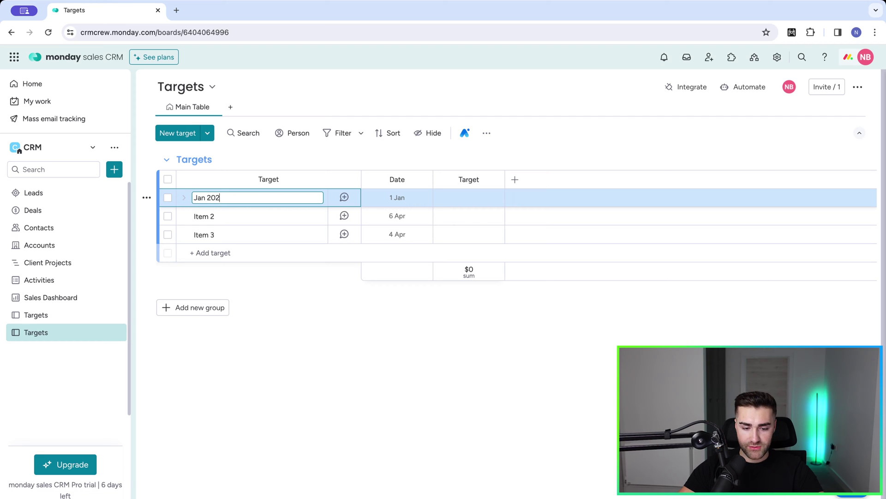
text(4)
key(Return)
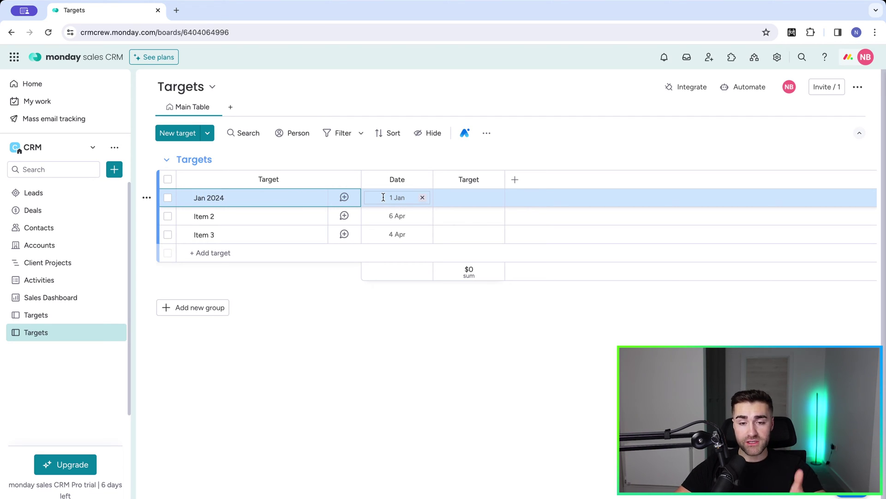
click(471, 203)
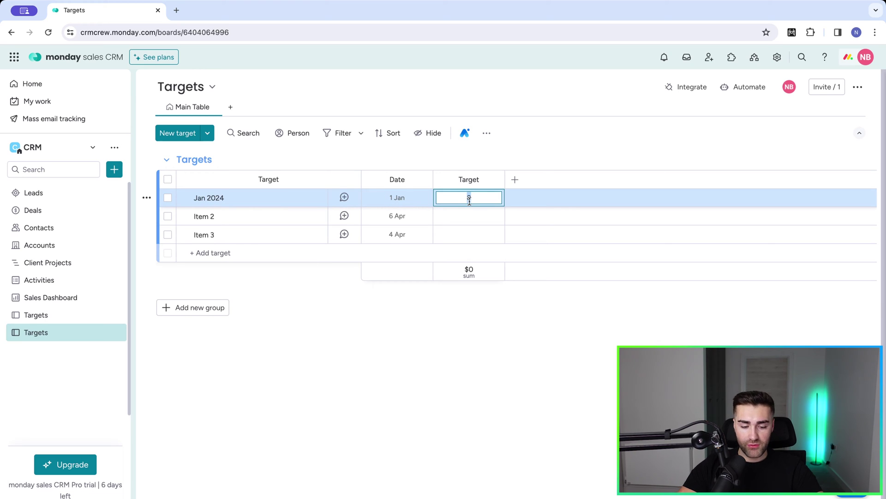
text(25,000)
key(Return)
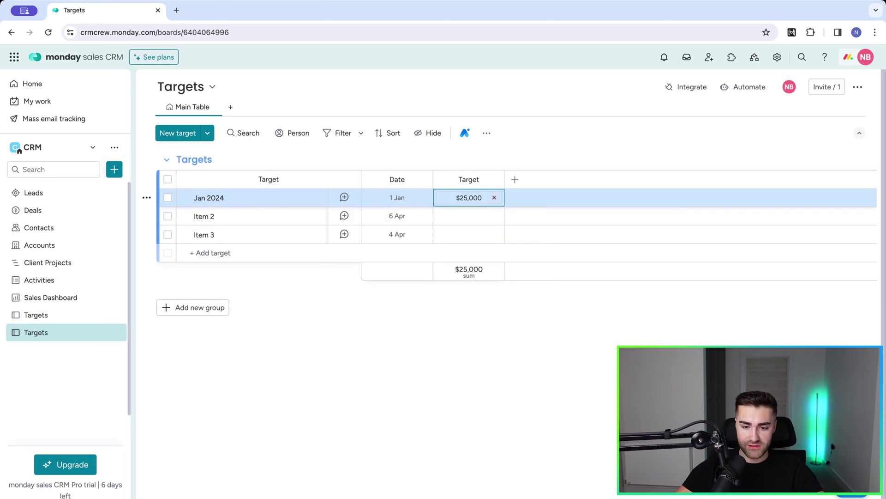
Step: Make the second item 'Feb 2024', dated 1 February, with a $32,000 target
click(209, 216)
text(Feb)
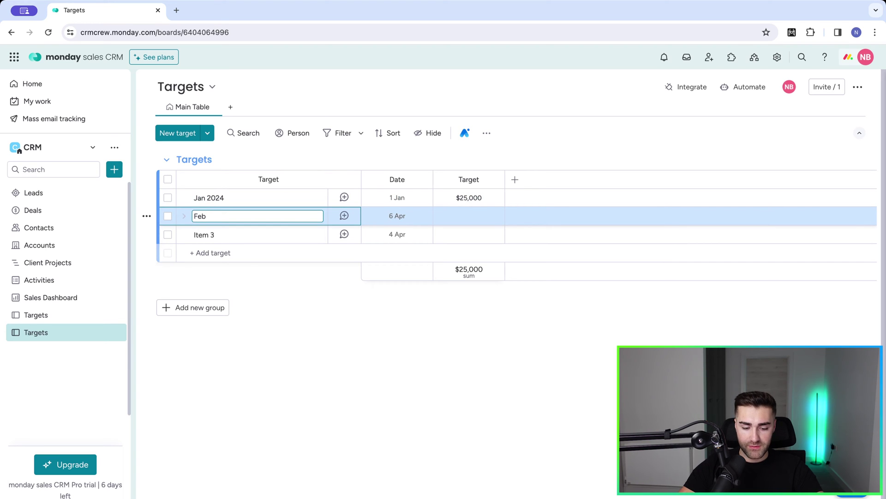
text( 2024)
key(Return)
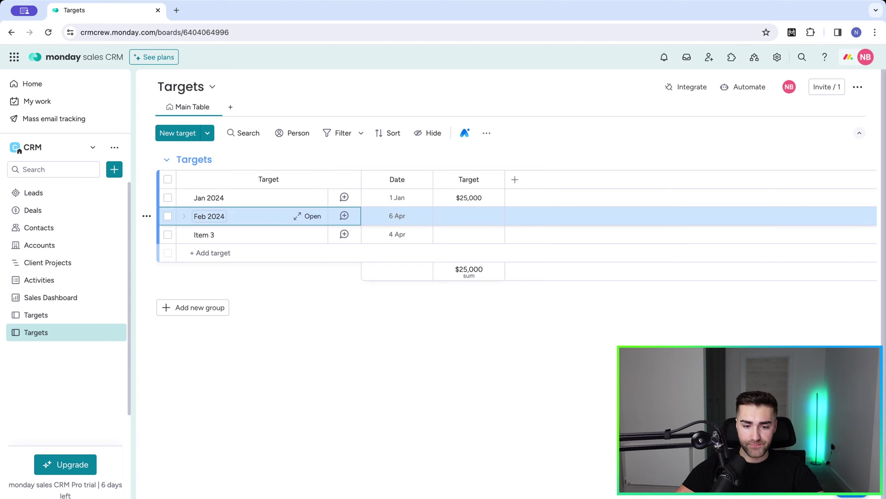
click(376, 214)
click(440, 279)
click(441, 279)
click(440, 279)
click(456, 278)
click(398, 316)
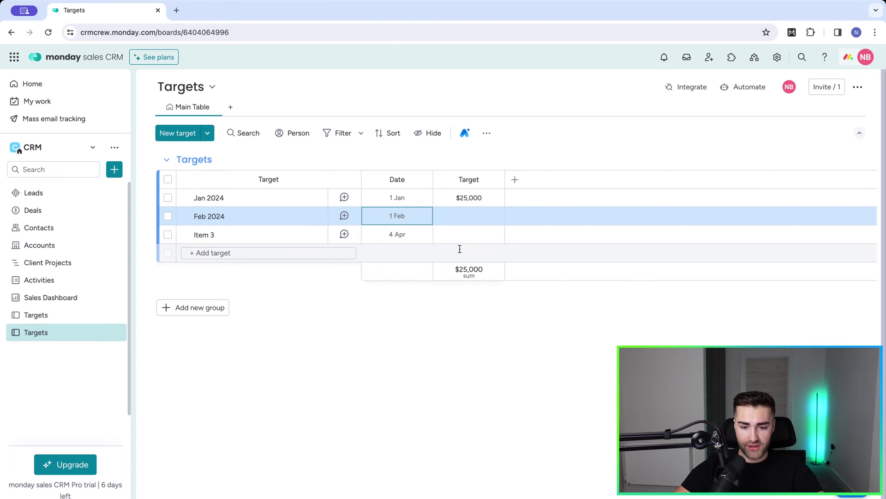
click(461, 214)
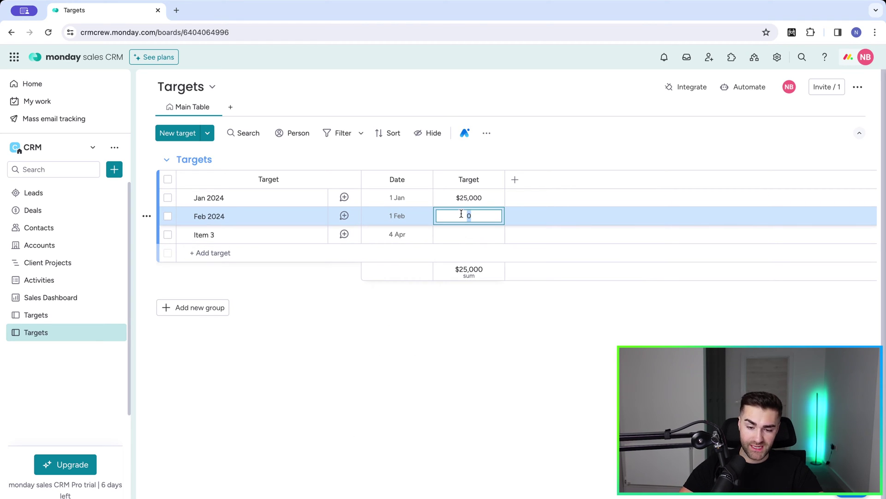
text(32,000)
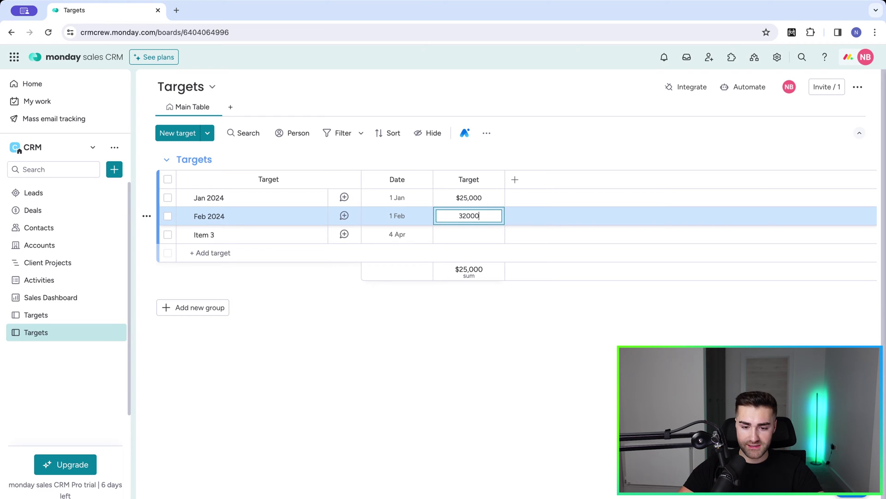
key(Return)
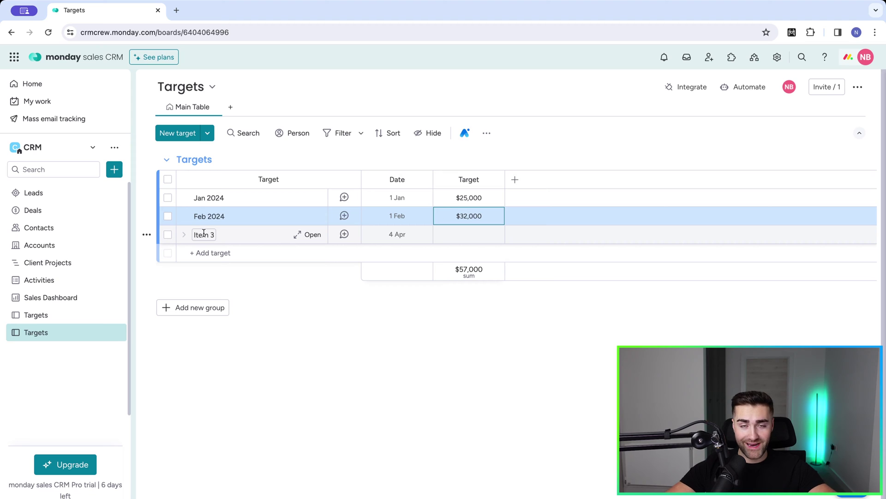
Step: Open the twelve-month Targets board and delete the duplicate Targets board
click(32, 316)
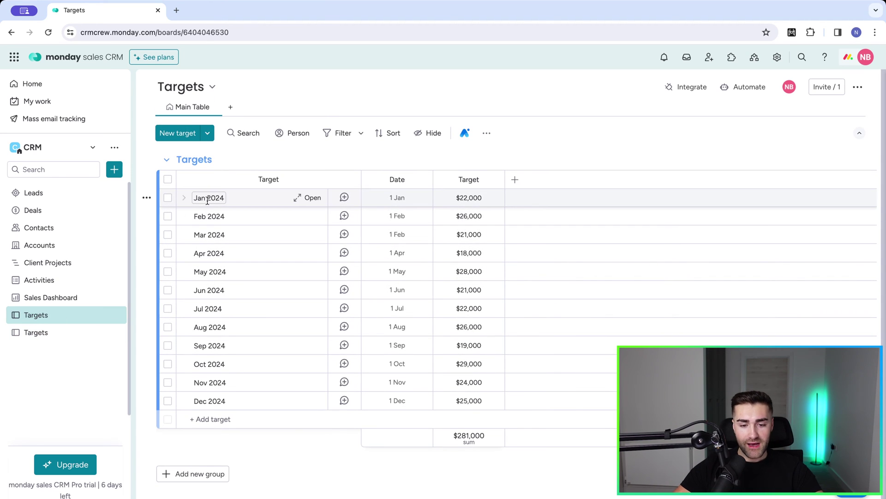
click(116, 332)
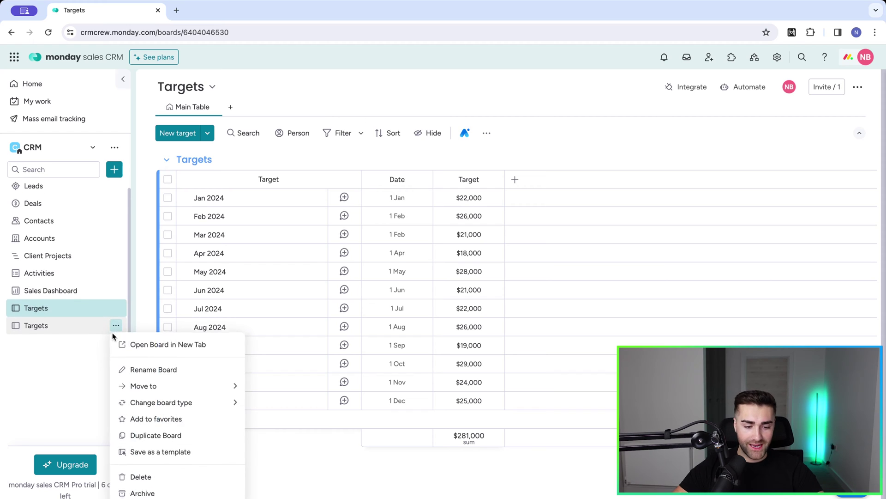
click(142, 473)
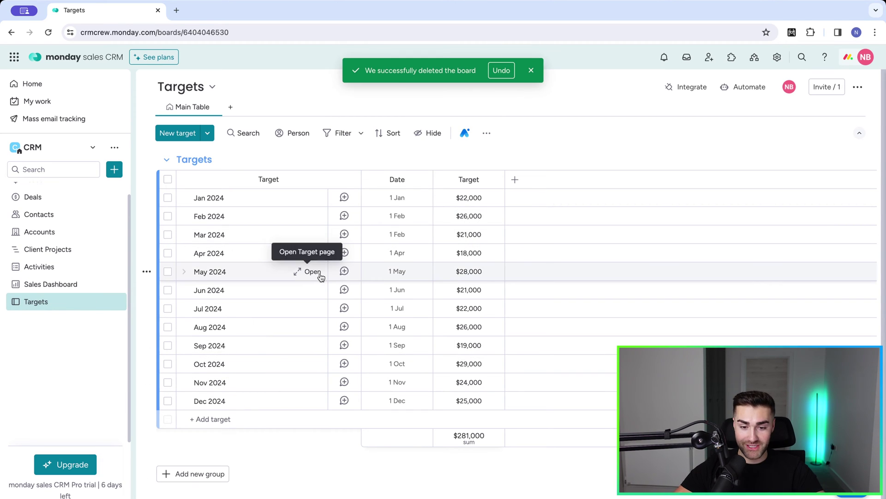
click(531, 70)
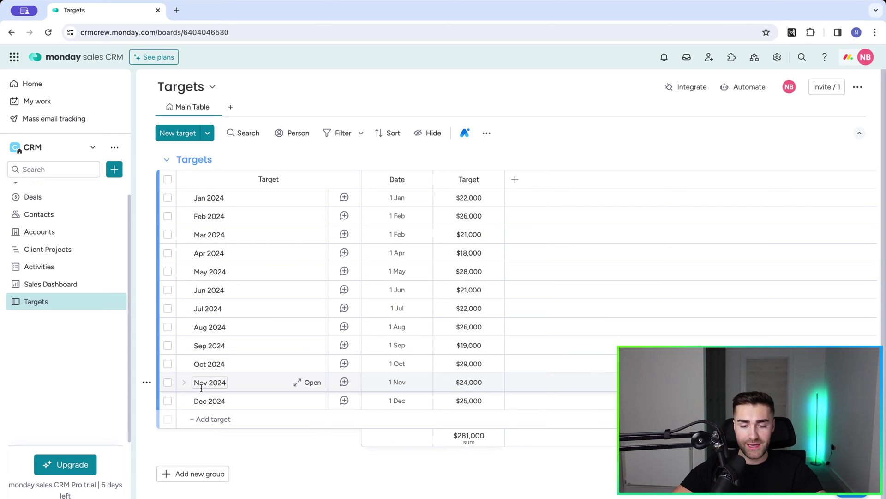
Step: Change the Mar 2024 row's date to 1 March
click(384, 231)
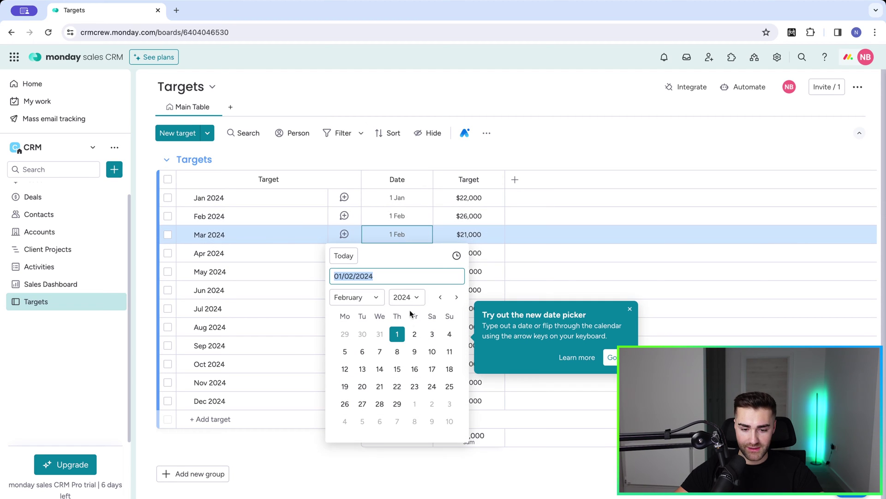
click(456, 297)
click(414, 334)
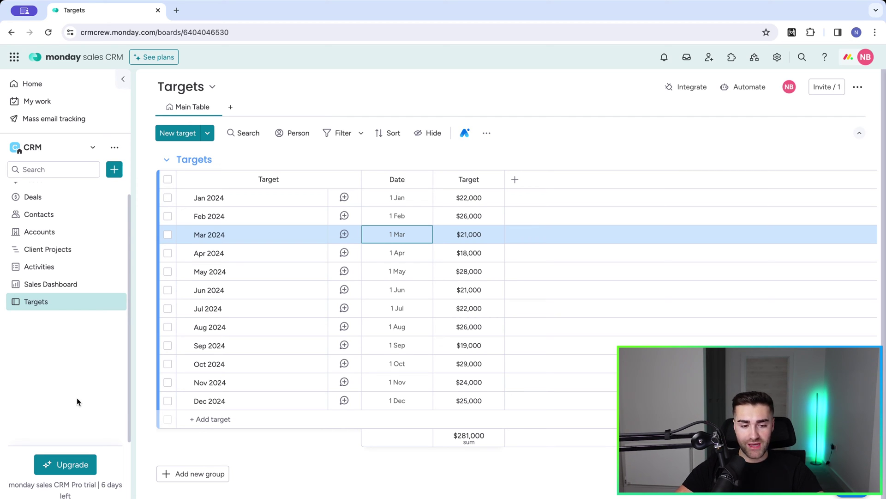
Step: Create 'Targets Dashboard' and connect it to the Deals and Targets boards
click(114, 171)
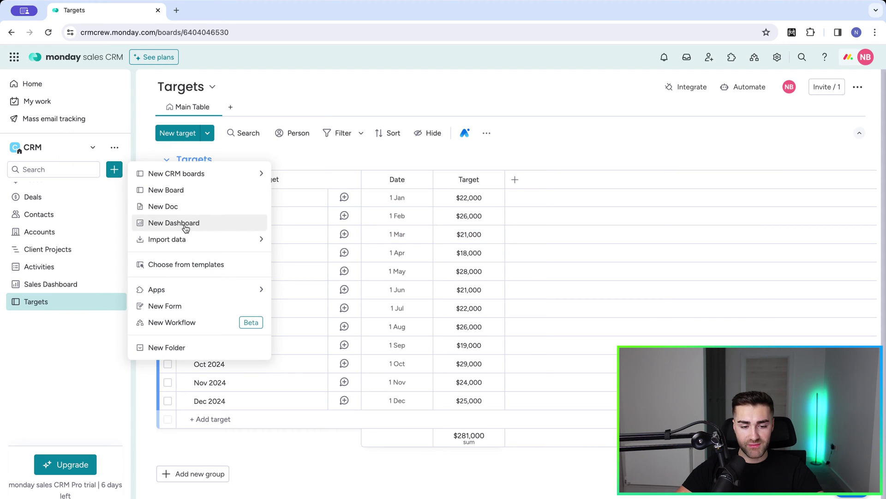
click(185, 223)
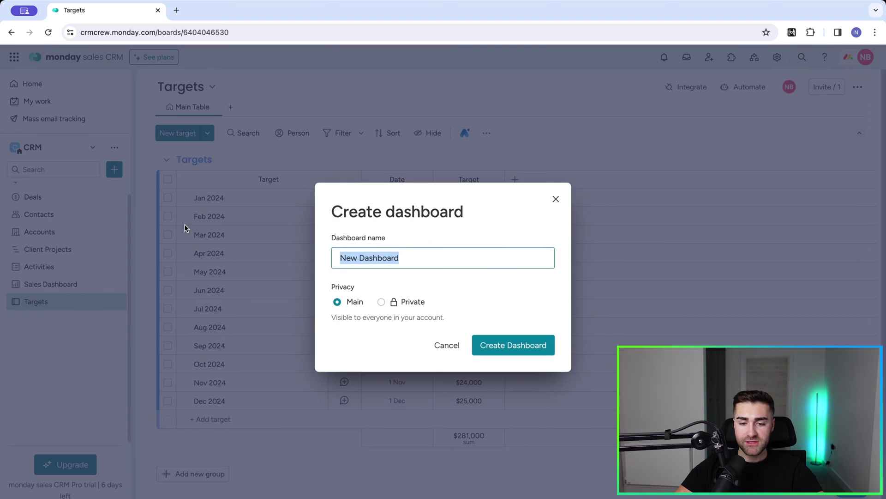
text(Targets)
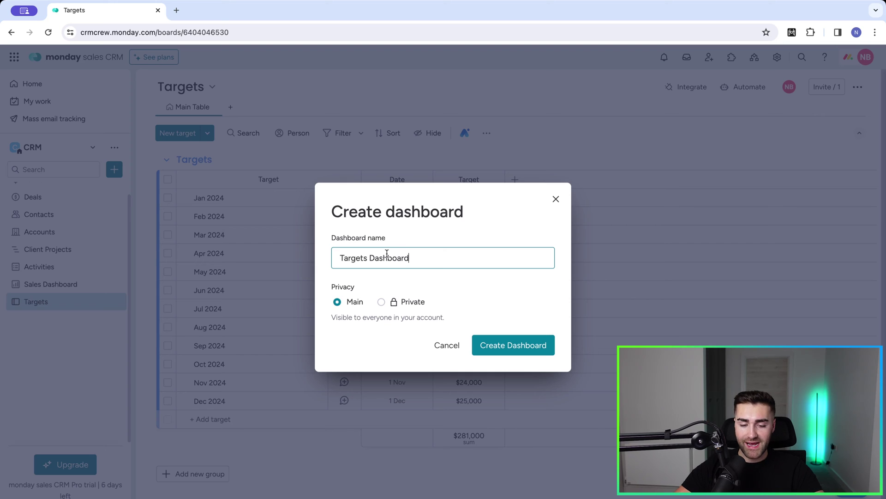
click(514, 349)
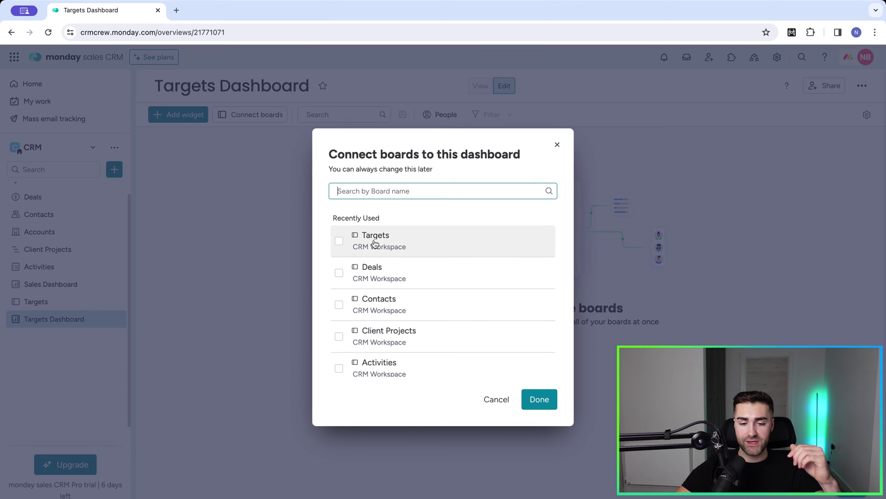
click(364, 280)
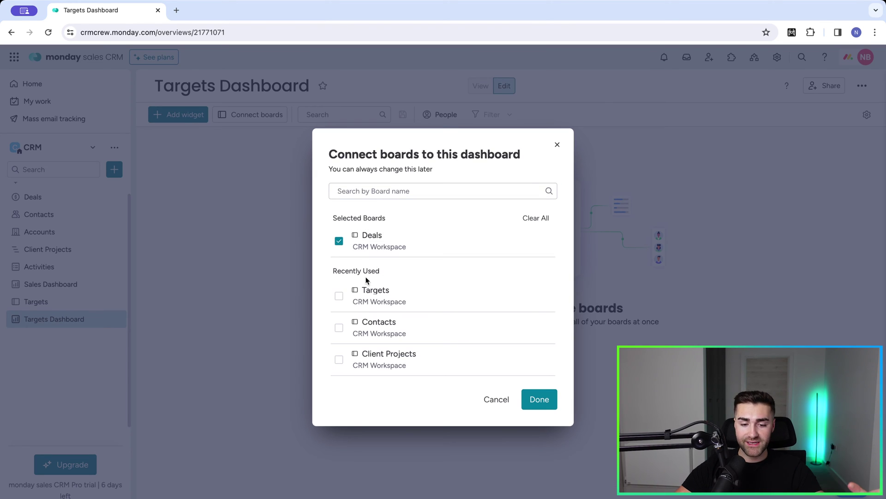
click(365, 288)
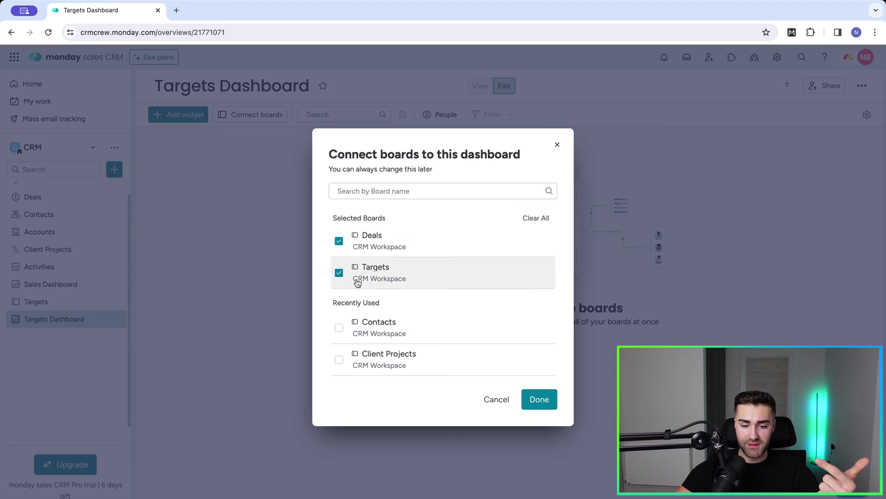
click(548, 404)
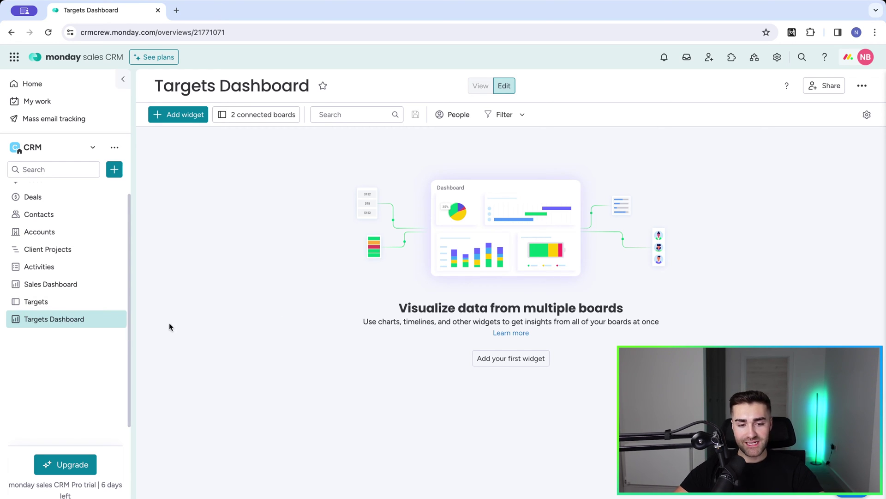
click(187, 118)
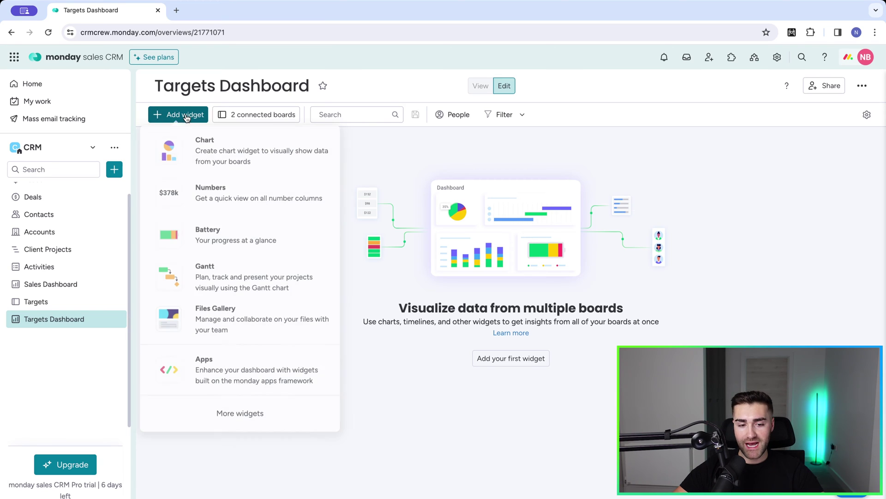
Step: Add a Chart widget and switch its chart type to Stacked Line
click(205, 147)
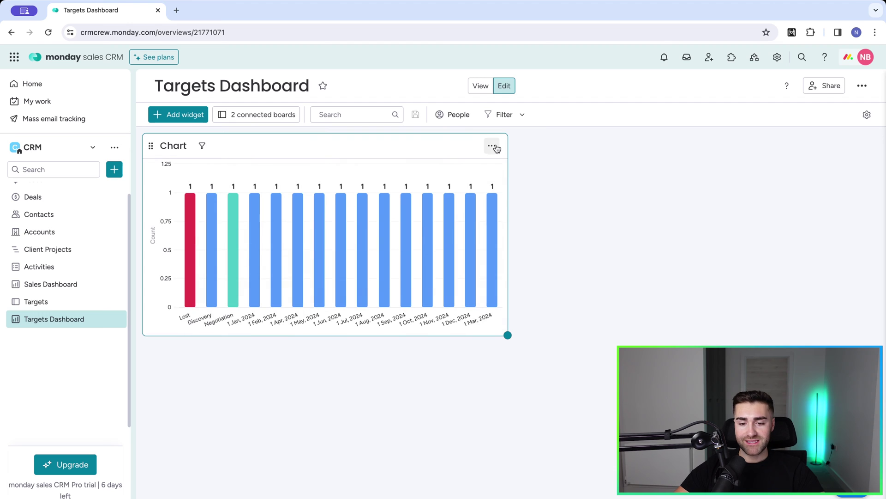
click(492, 145)
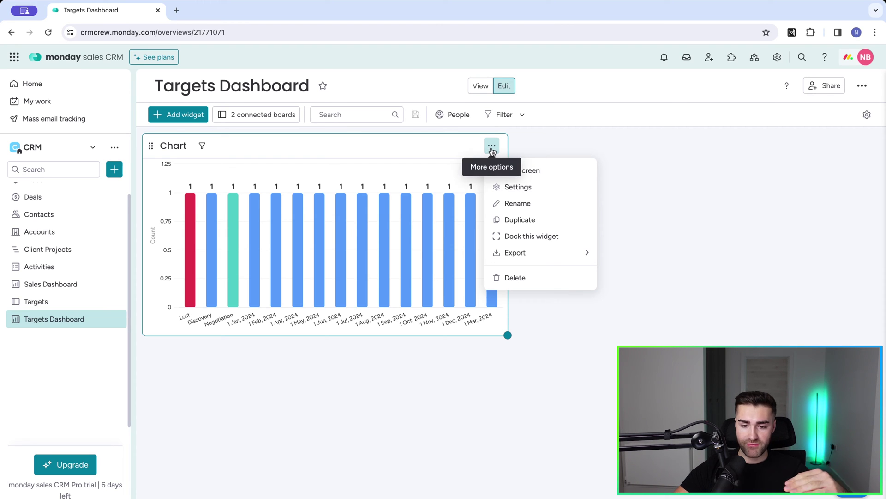
click(506, 192)
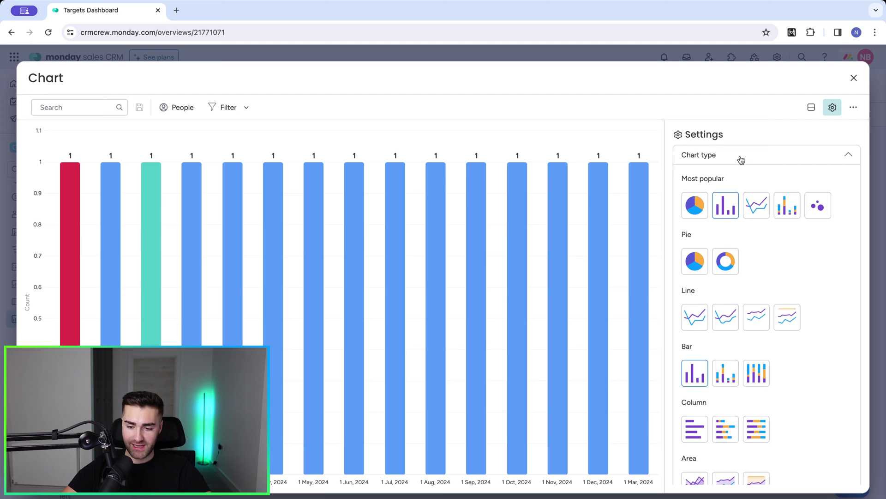
click(755, 322)
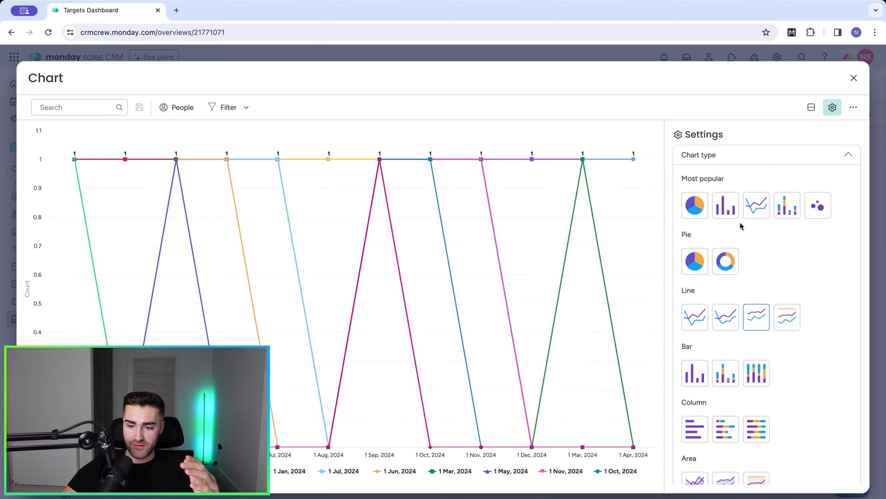
click(720, 160)
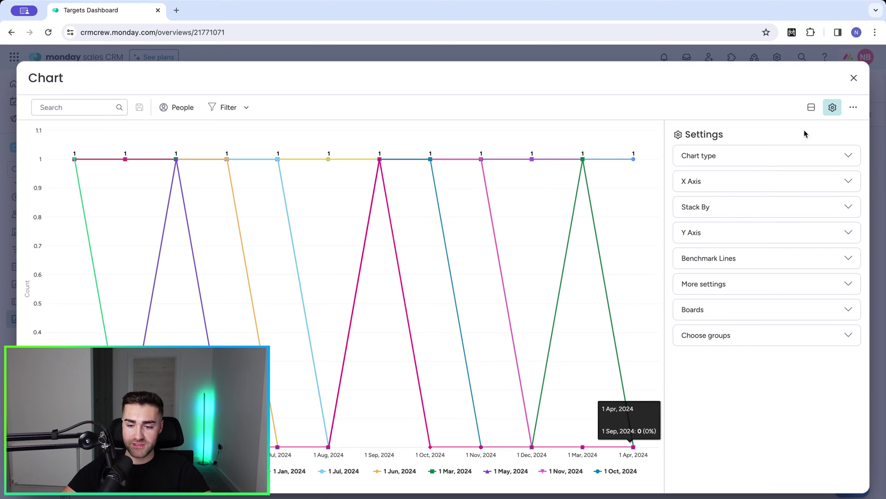
Step: Set the X axis to pick columns per board, with Deals using Close Date
click(712, 181)
click(806, 234)
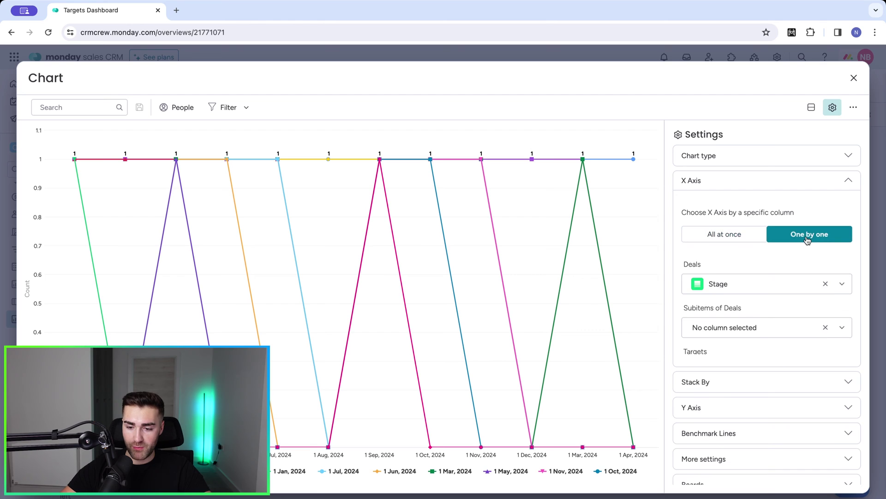
scroll(715, 264, down, 1)
scroll(714, 264, up, 1)
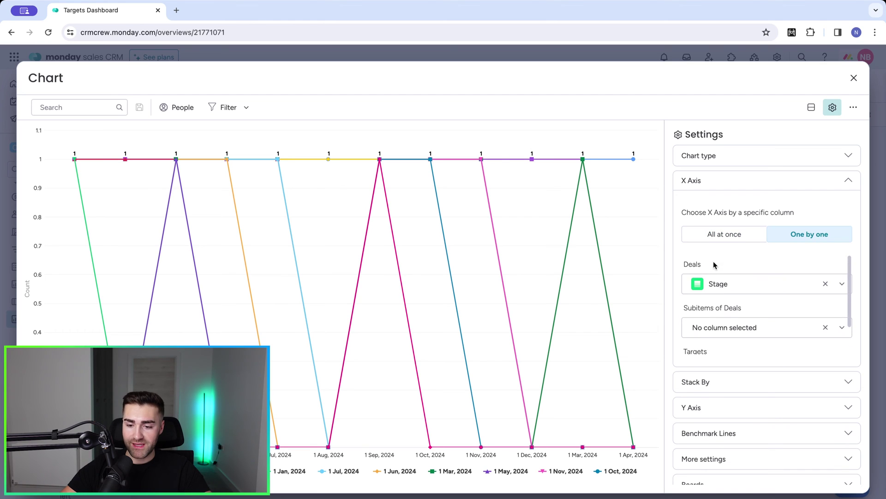
click(734, 284)
scroll(718, 330, down, 3)
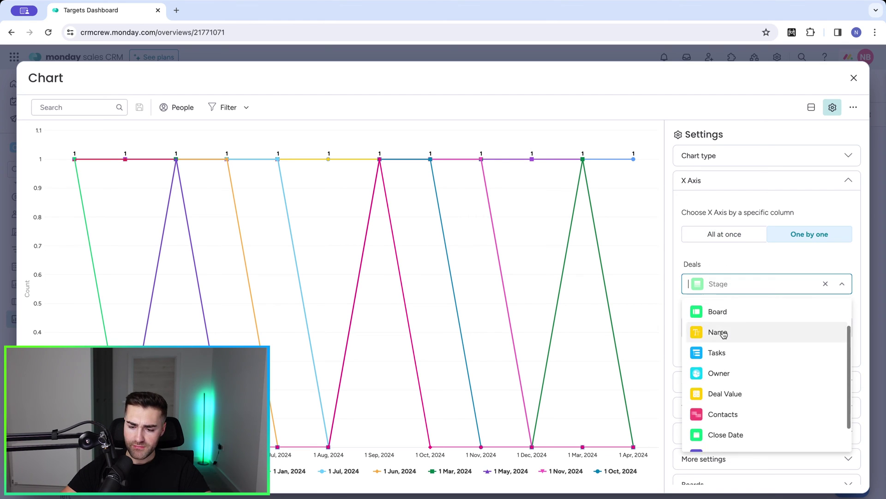
click(720, 401)
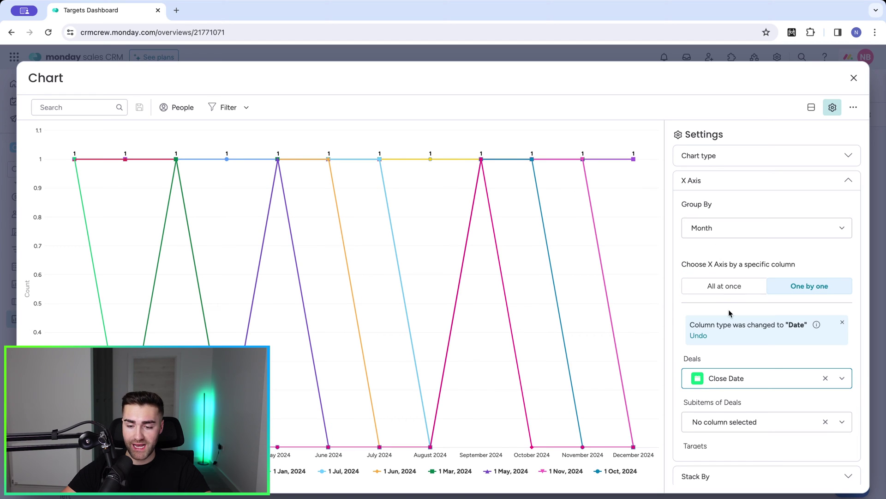
scroll(729, 319, down, 3)
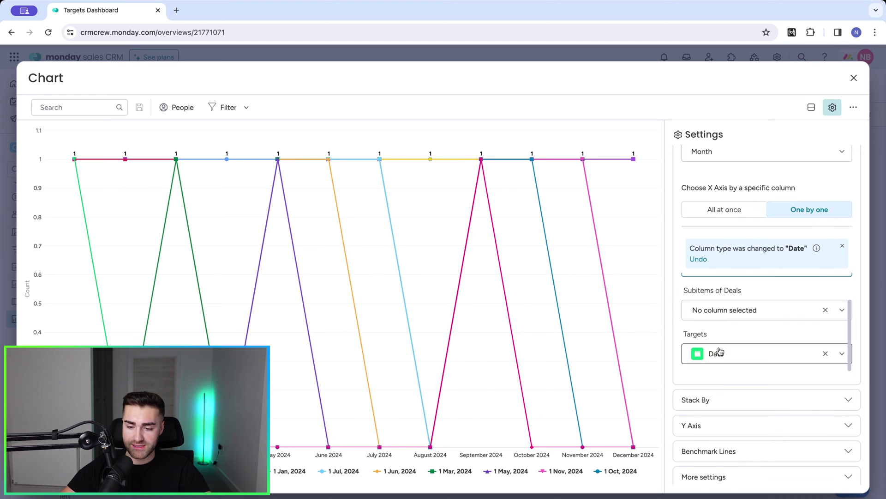
scroll(727, 314, up, 2)
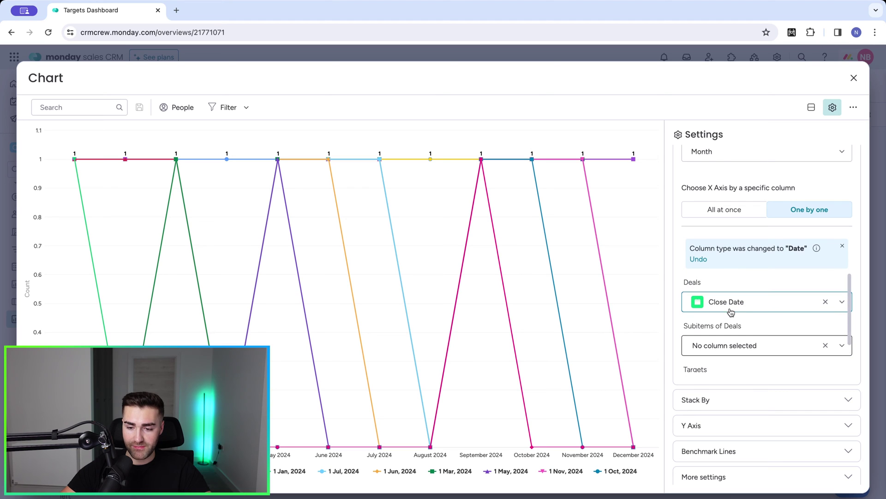
Step: Dismiss the column type notice and keep the X axis grouped by Month
click(843, 247)
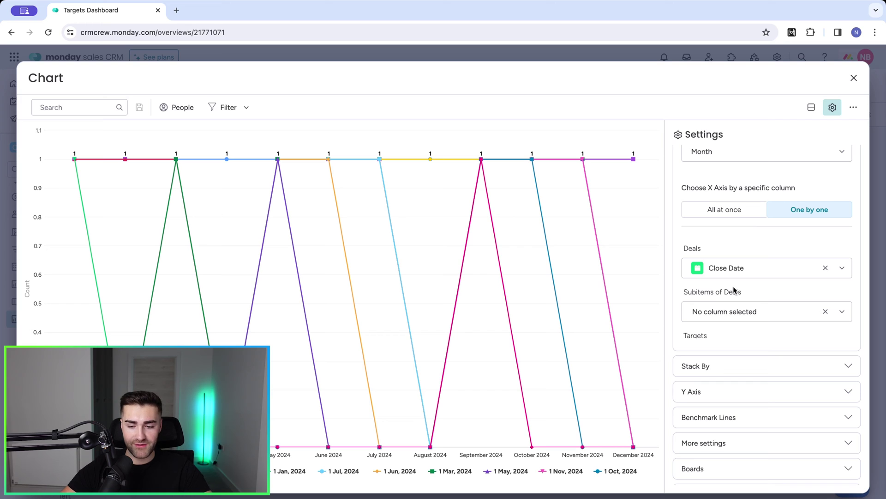
scroll(733, 278, up, 3)
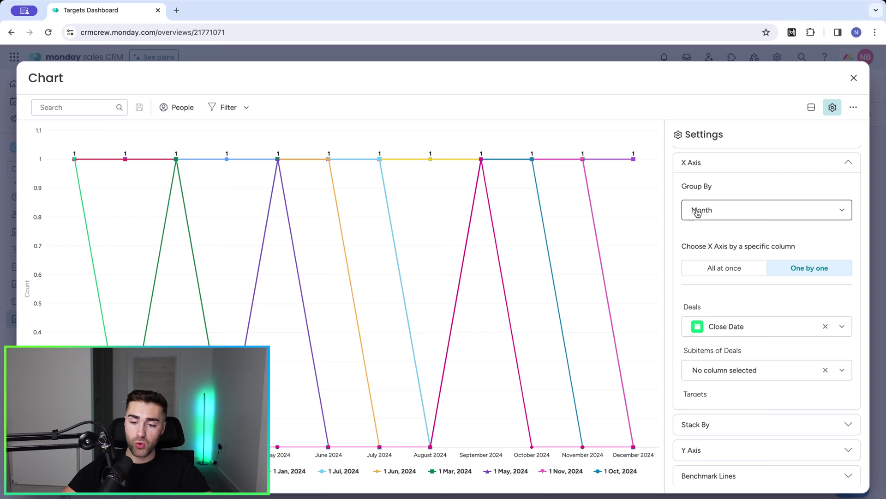
click(698, 212)
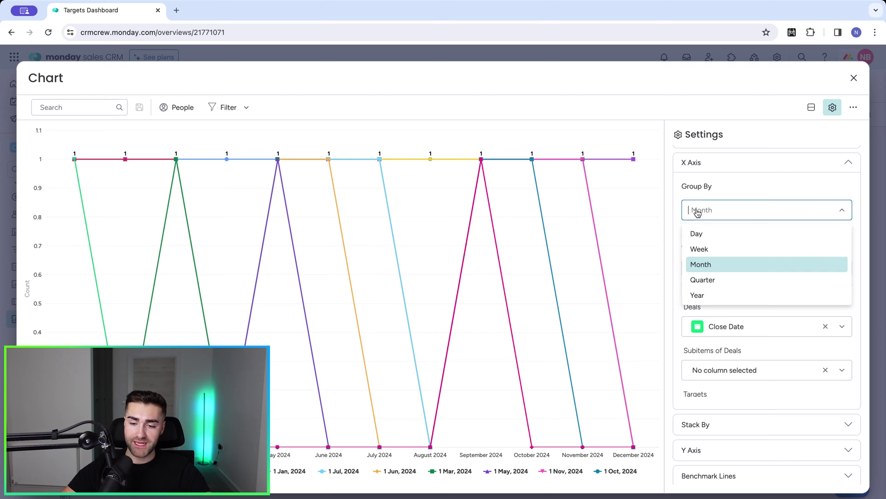
click(700, 268)
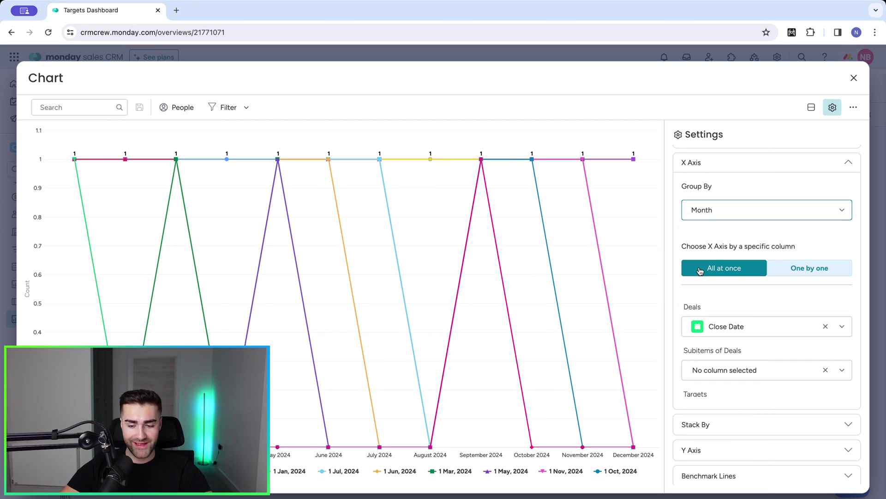
scroll(836, 238, down, 3)
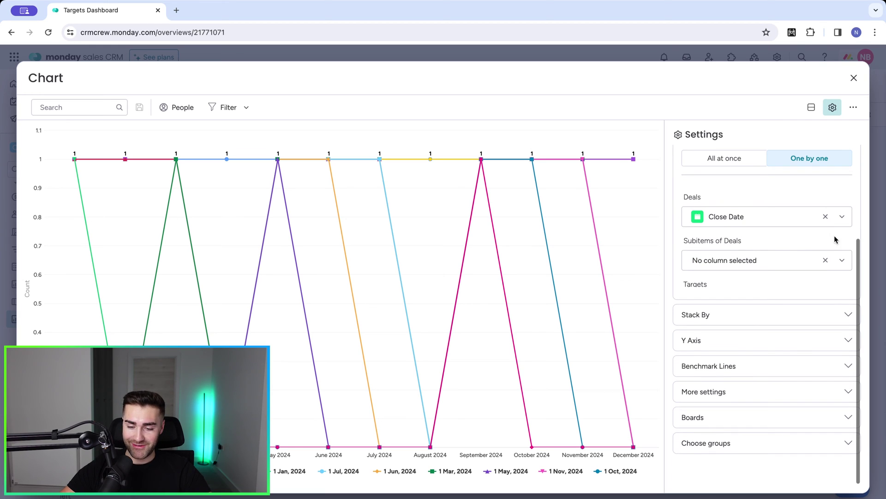
Step: Stack the chart by Board and turn on Expanded Stack Mode
scroll(738, 260, down, 2)
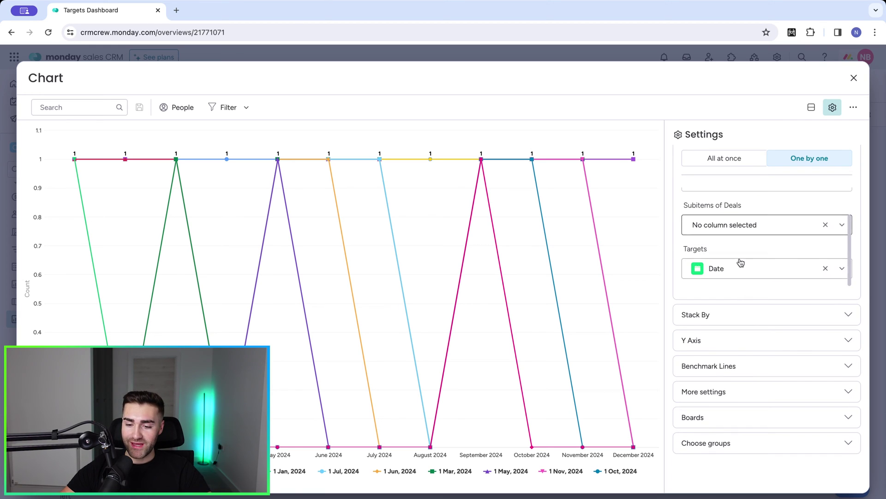
click(713, 320)
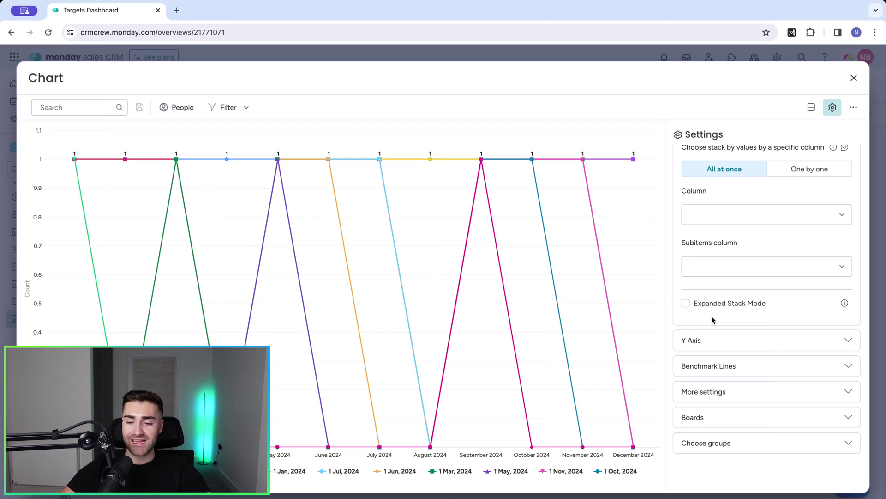
scroll(728, 239, up, 1)
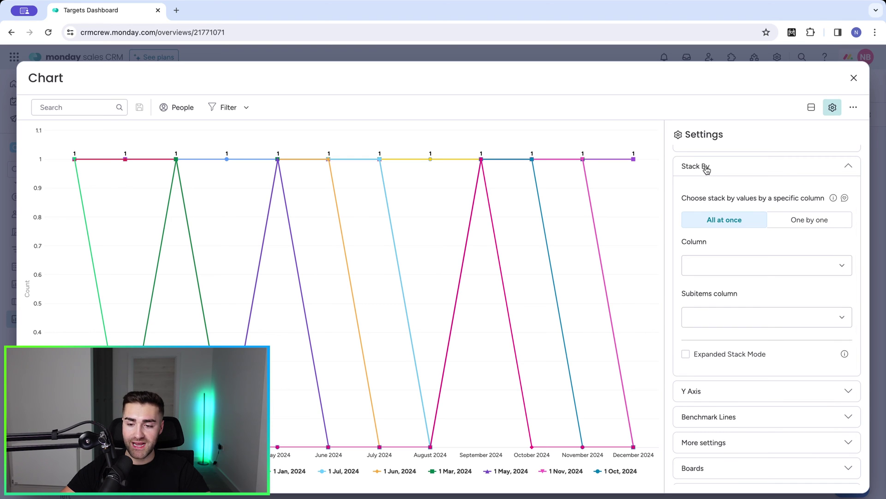
click(721, 268)
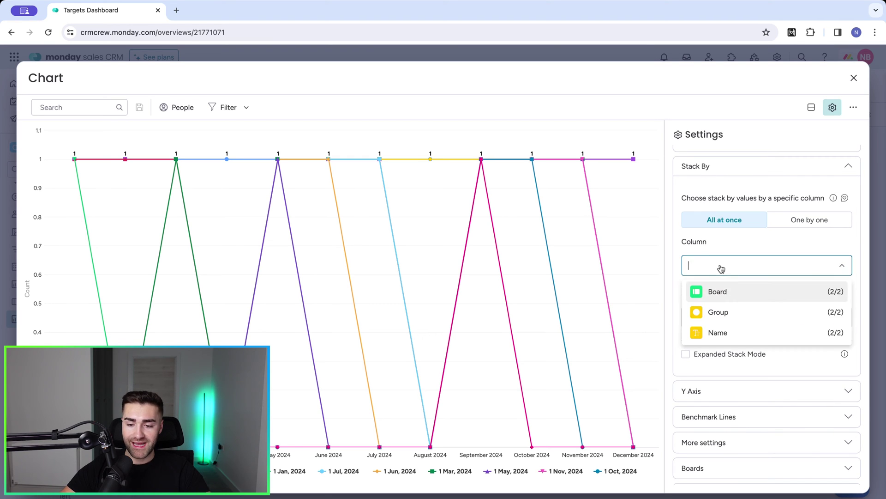
click(719, 290)
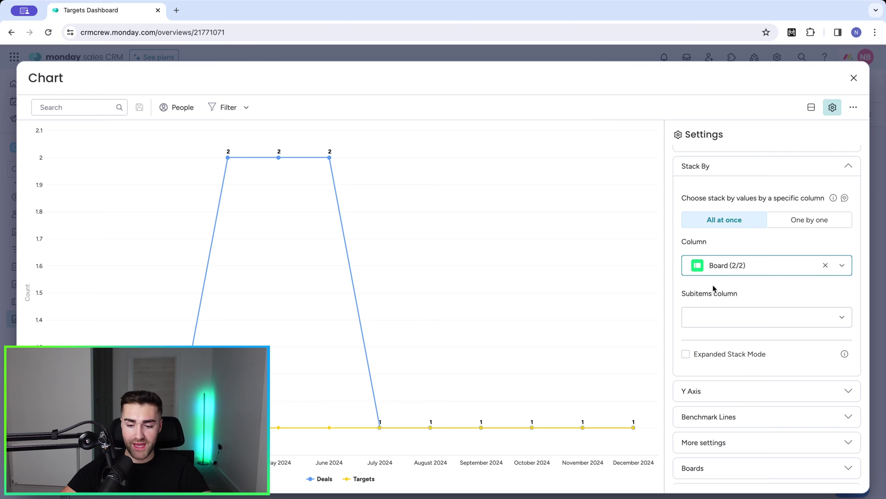
scroll(713, 284, down, 1)
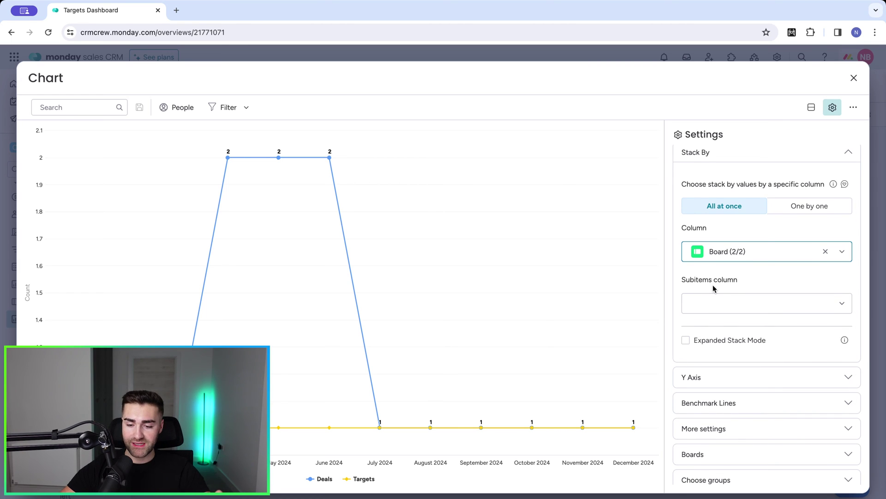
click(770, 344)
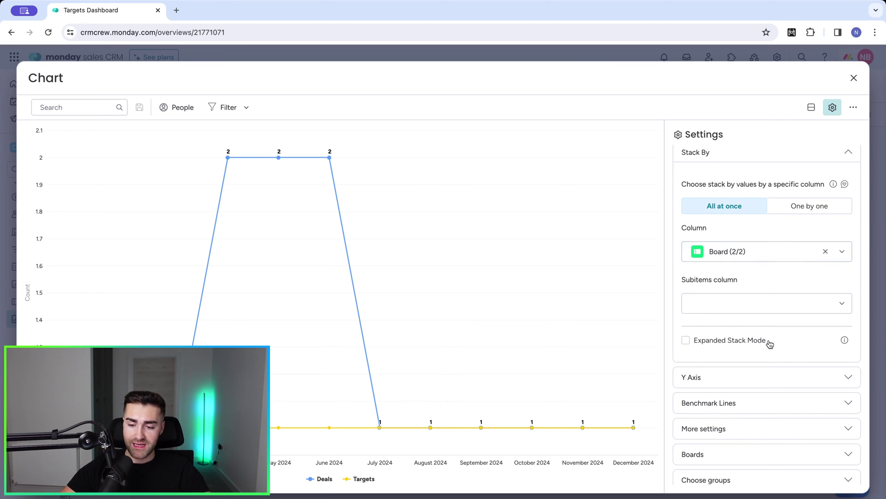
click(685, 342)
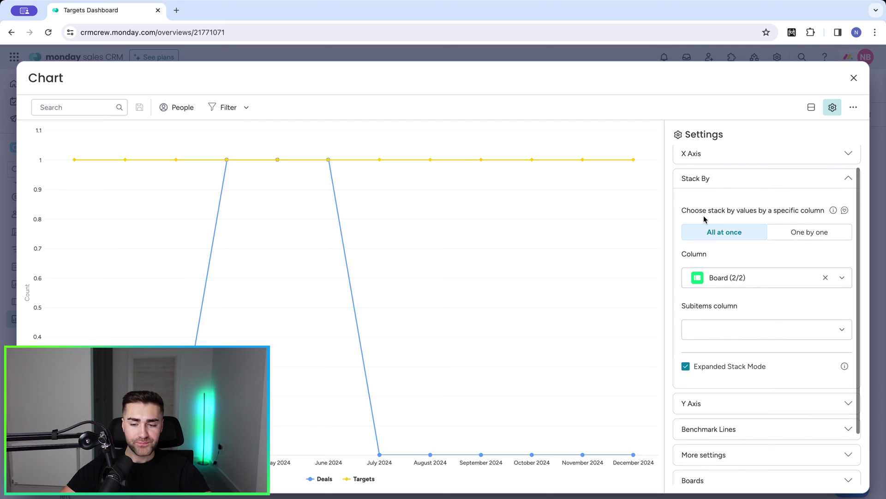
Step: Set Y-axis values per board: Deal Value for Deals, Target for Targets
click(711, 183)
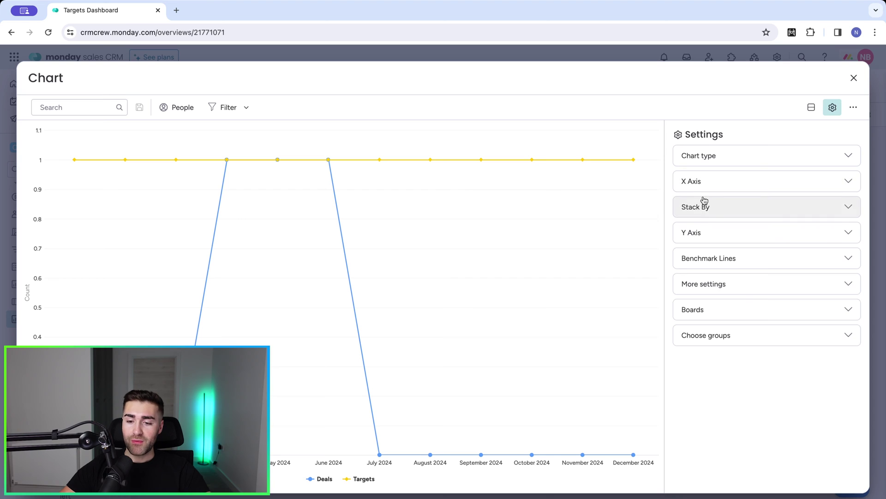
click(692, 236)
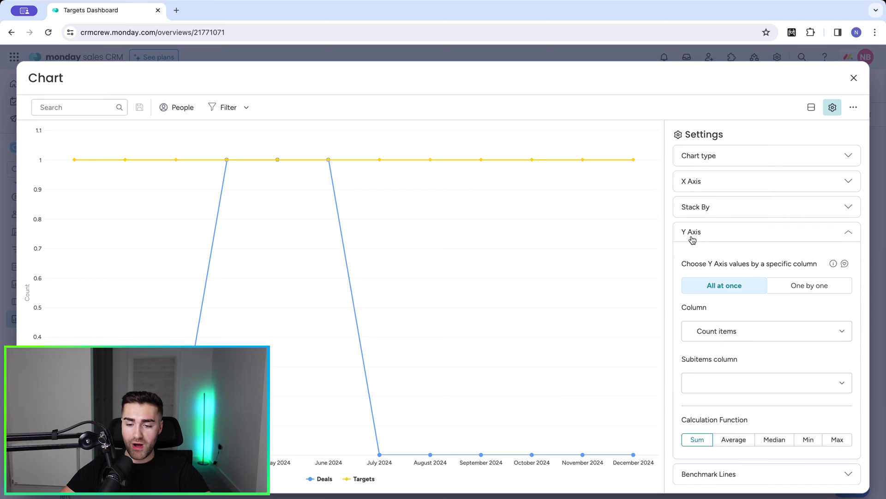
click(810, 287)
scroll(746, 329, down, 1)
scroll(746, 328, up, 1)
click(736, 340)
click(726, 389)
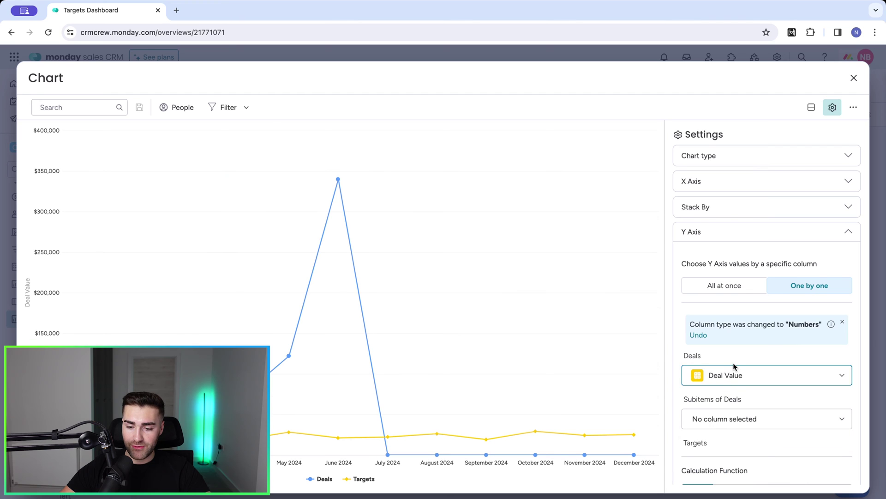
scroll(732, 365, down, 1)
click(717, 431)
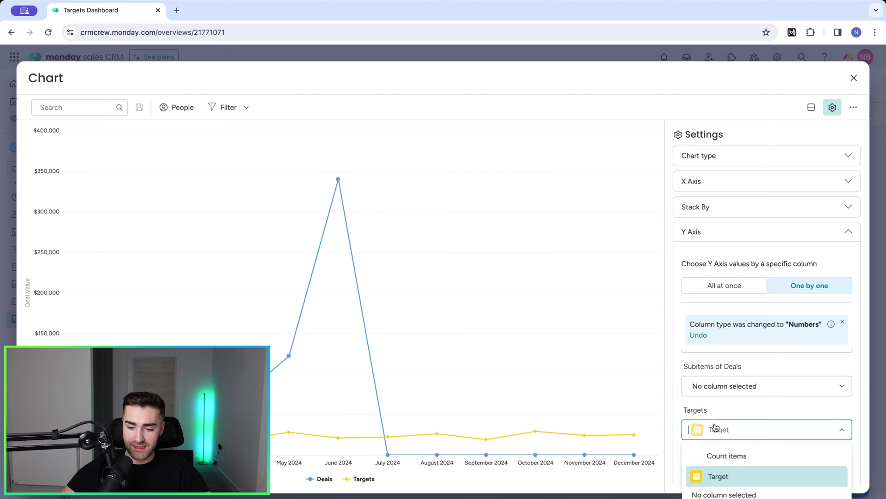
click(706, 481)
scroll(727, 415, down, 1)
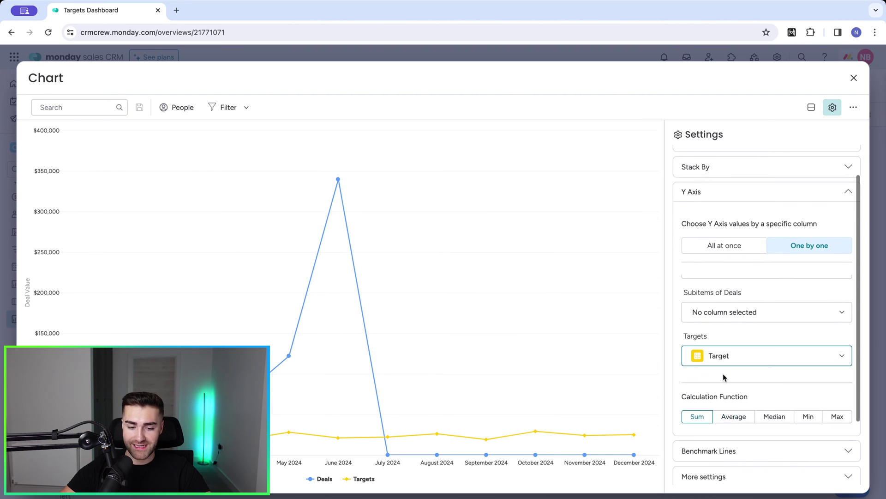
scroll(722, 353, down, 1)
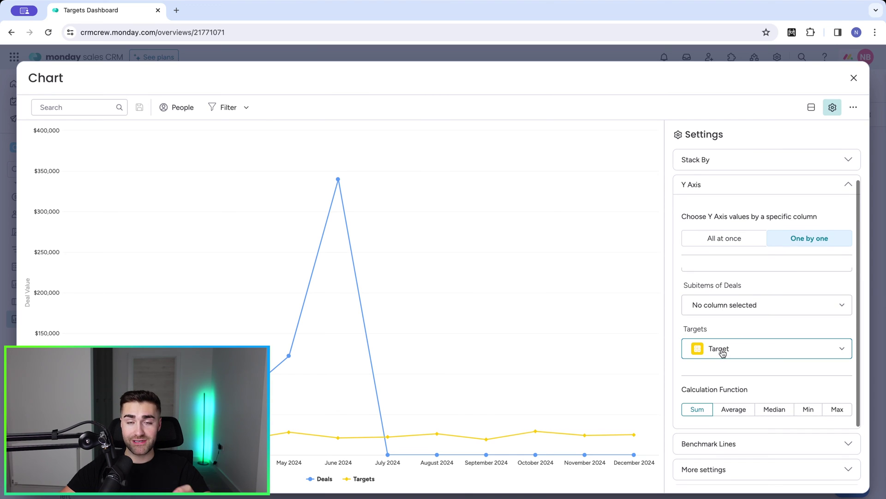
click(700, 191)
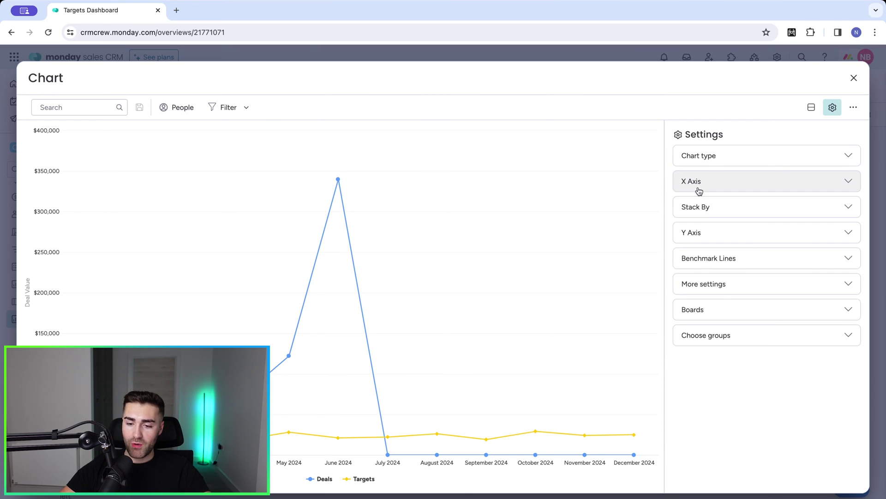
Step: Check the benchmark and additional settings, then expand the Boards section
click(698, 262)
click(696, 262)
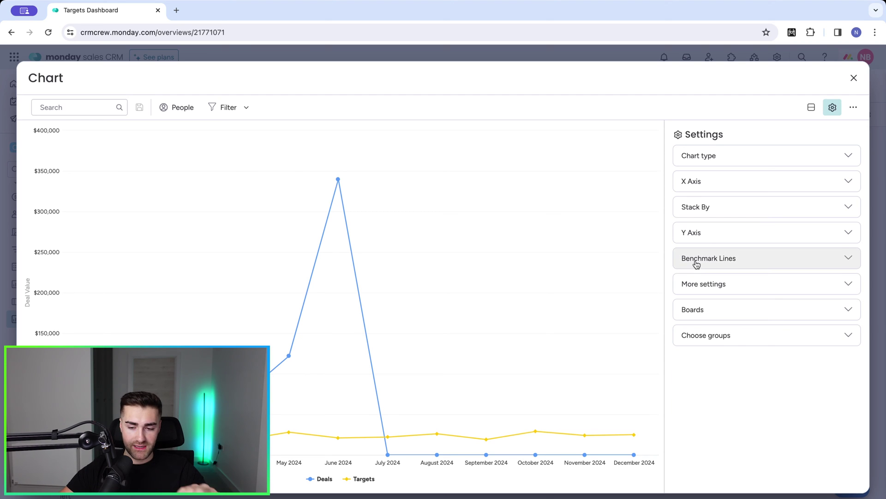
click(691, 288)
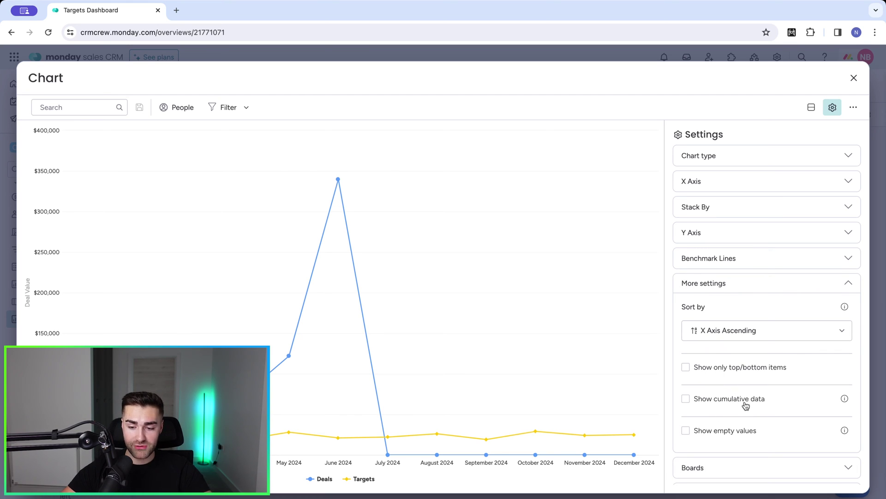
click(712, 283)
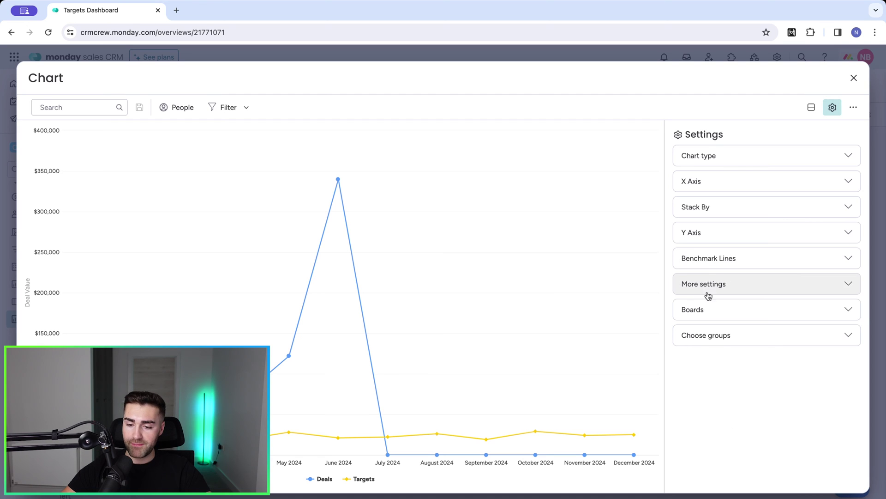
click(700, 310)
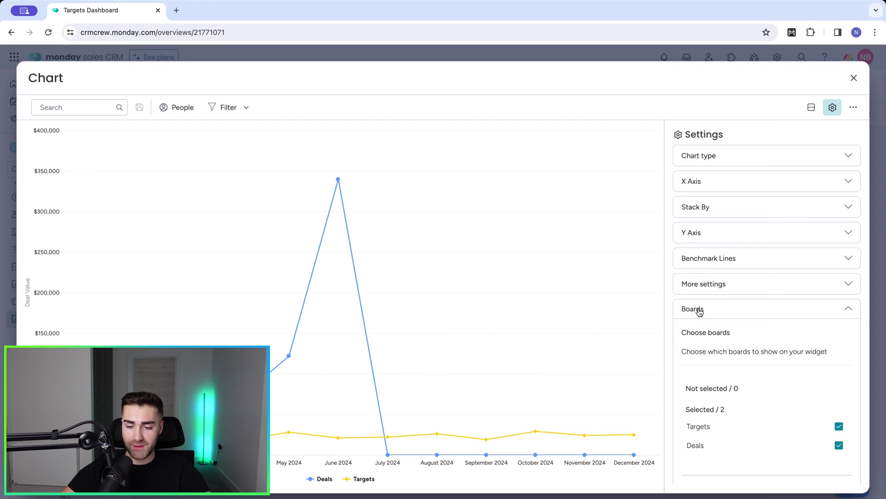
Step: Limit the chart's groups to Closed Won and Targets, excluding Active Deals
click(700, 311)
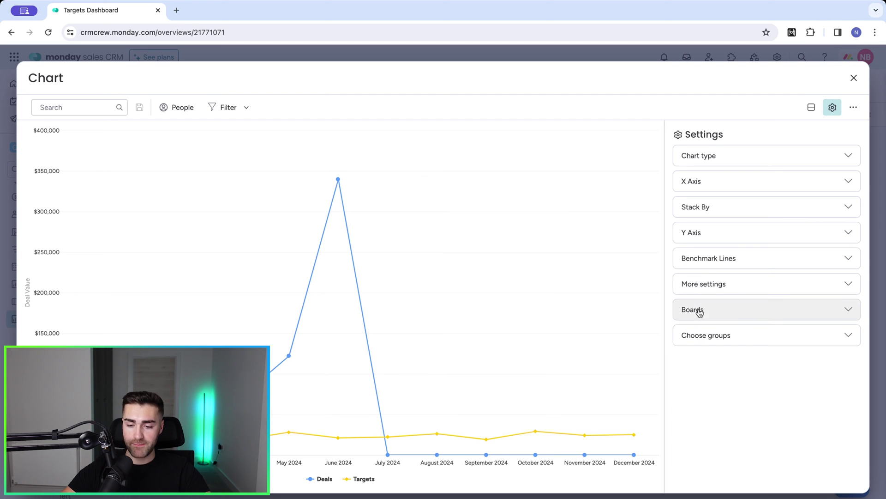
click(700, 333)
scroll(723, 358, down, 2)
click(722, 367)
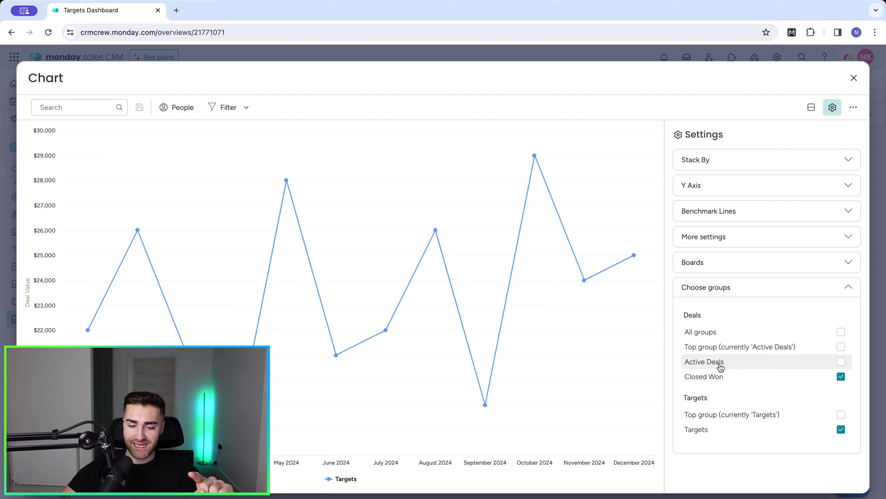
click(720, 367)
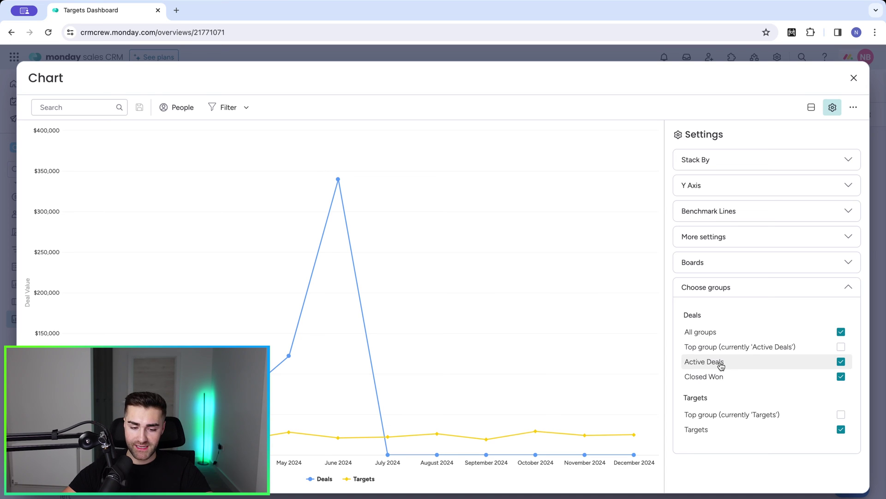
click(721, 365)
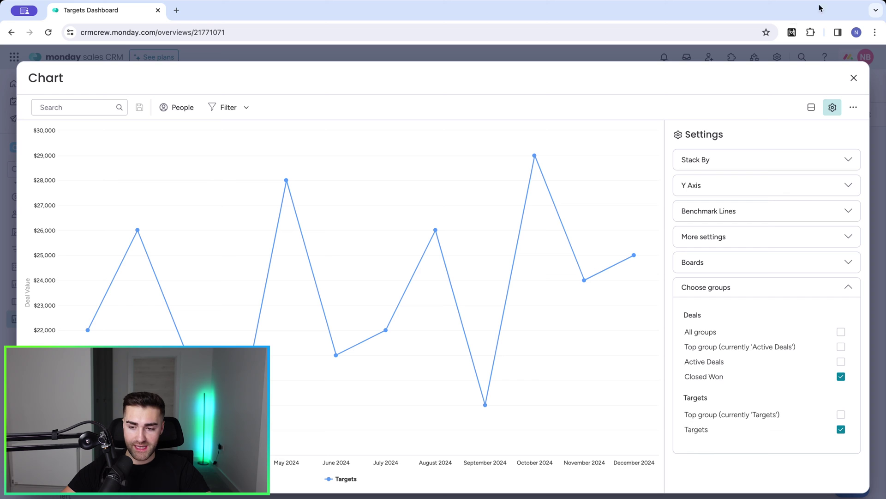
click(854, 78)
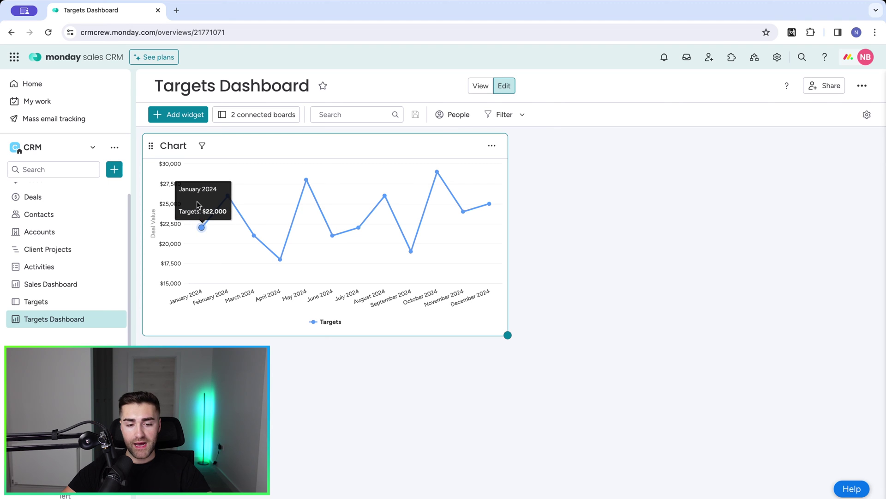
mouse_move(228, 197)
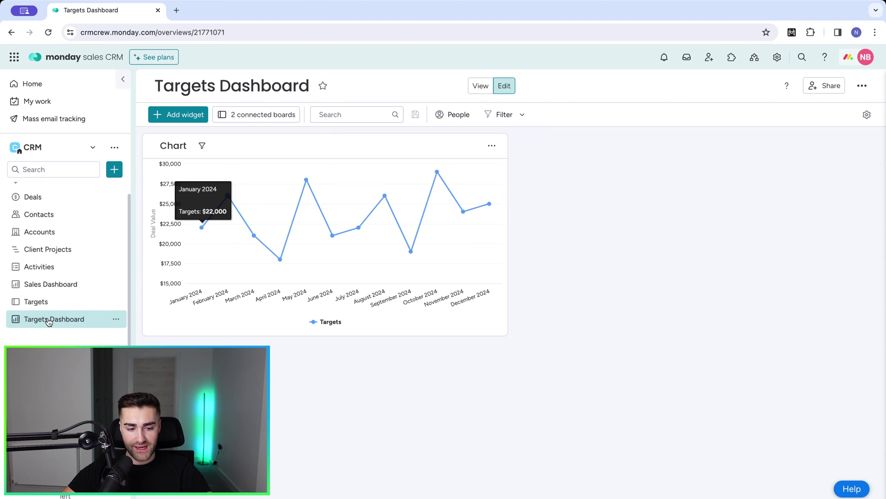
click(42, 303)
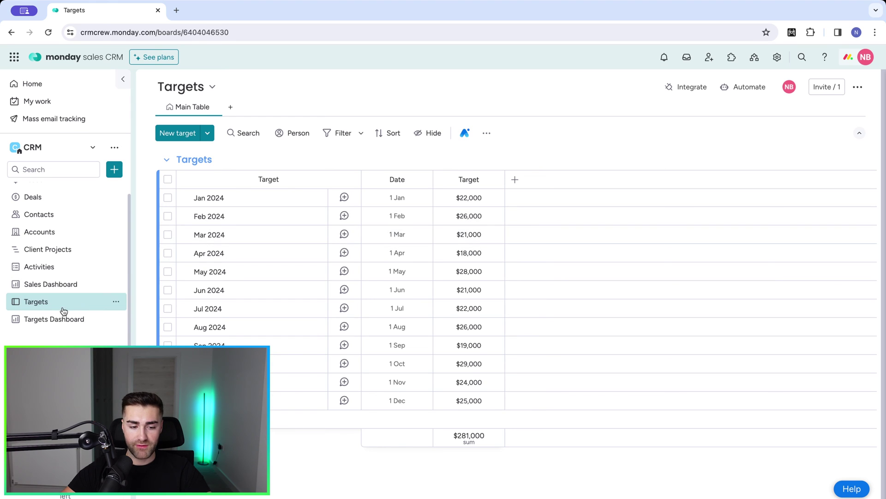
click(54, 319)
mouse_move(208, 232)
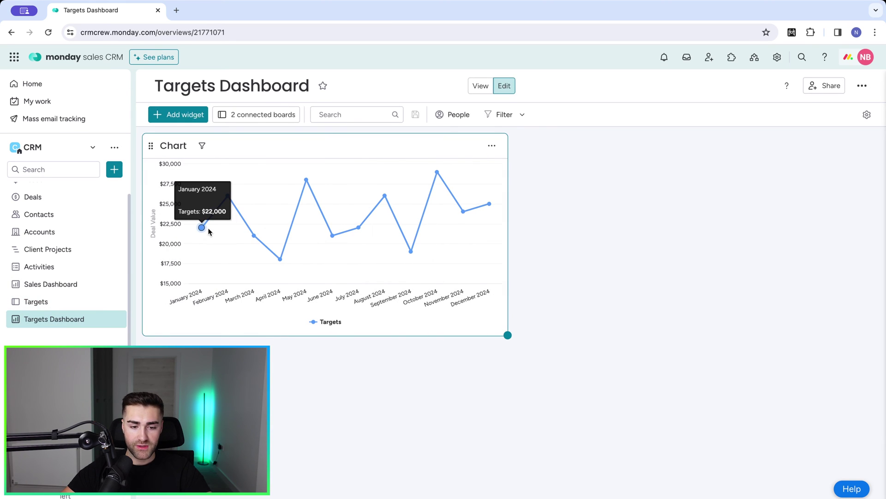
mouse_move(245, 226)
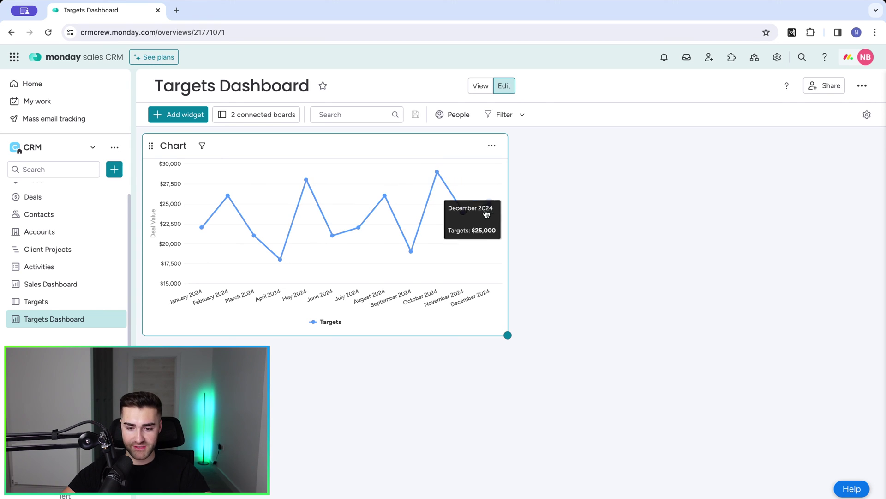
mouse_move(447, 225)
scroll(51, 277, up, 1)
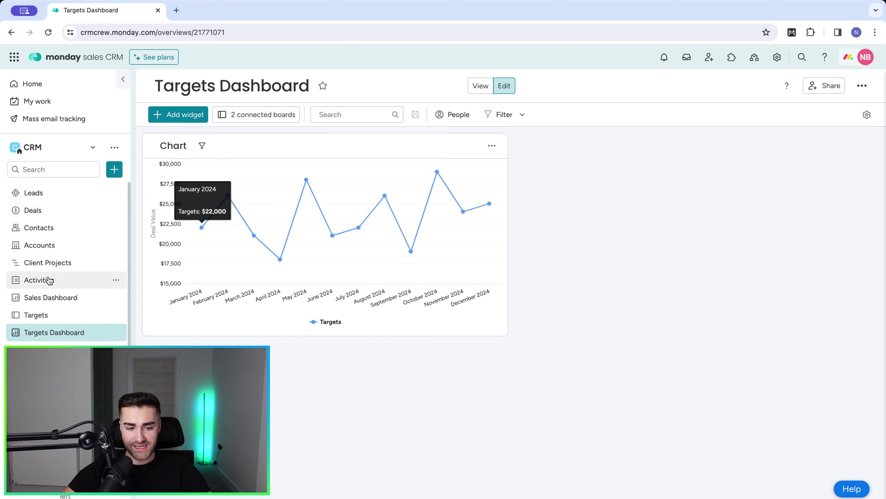
Step: Add Example #2 to Closed Won with a $22,000 deal value, closing 17 Jan 2024
click(45, 213)
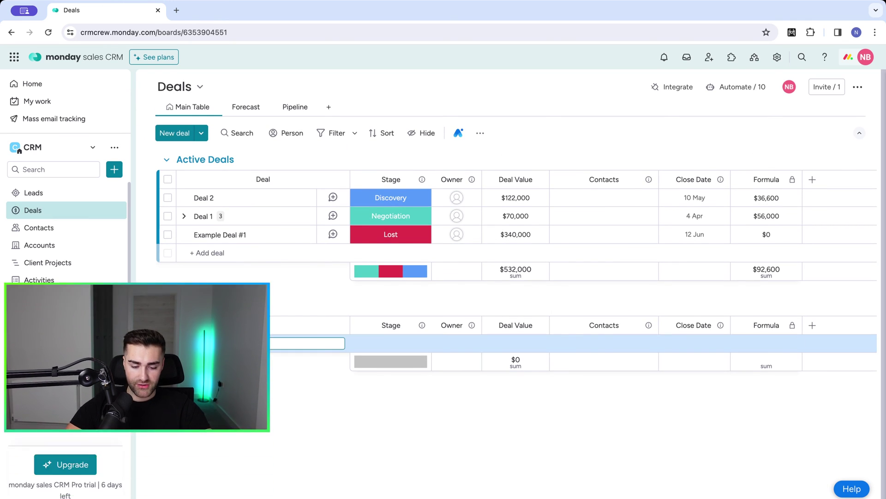
text(Example #2)
key(Return)
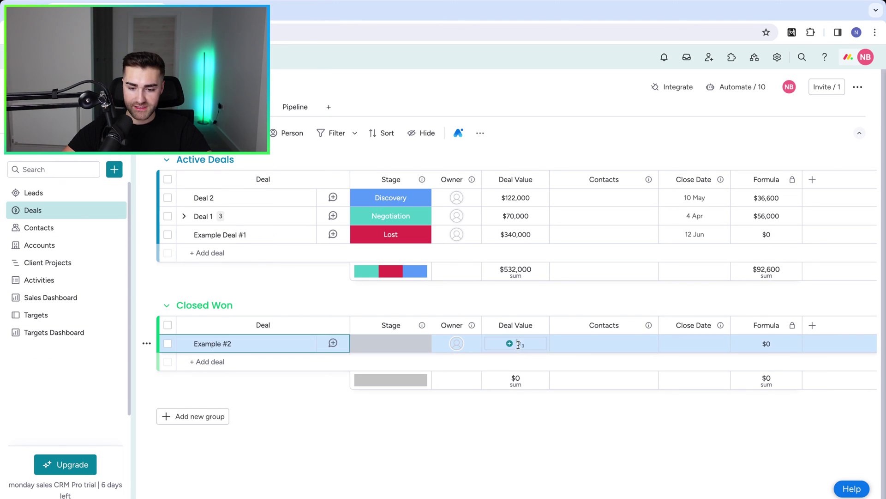
click(518, 344)
text(1)
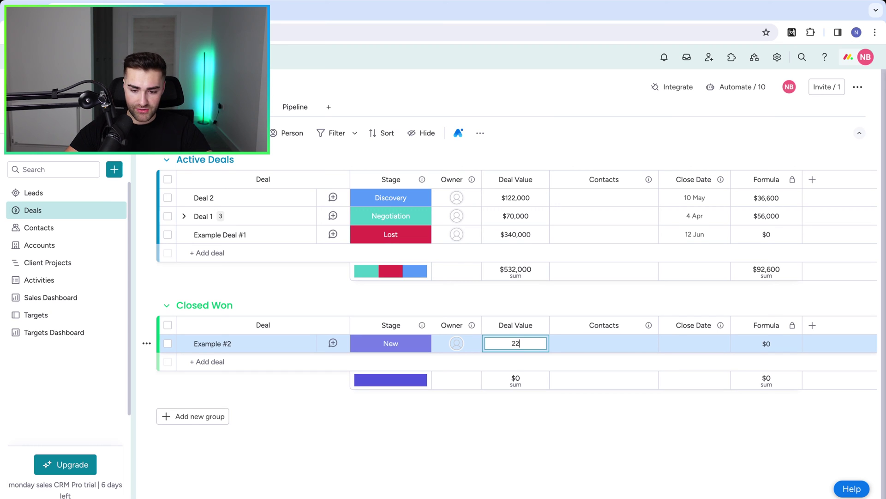
text(22,000)
key(Return)
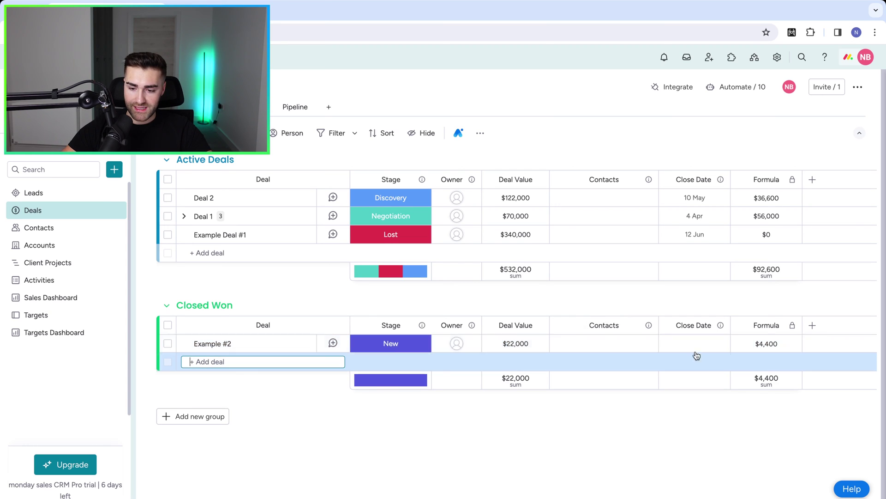
click(693, 347)
click(738, 189)
click(737, 190)
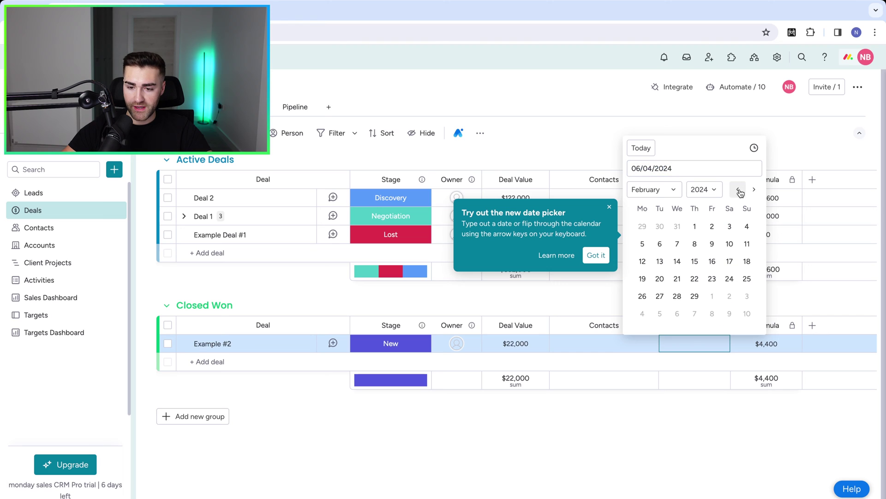
click(738, 190)
click(677, 263)
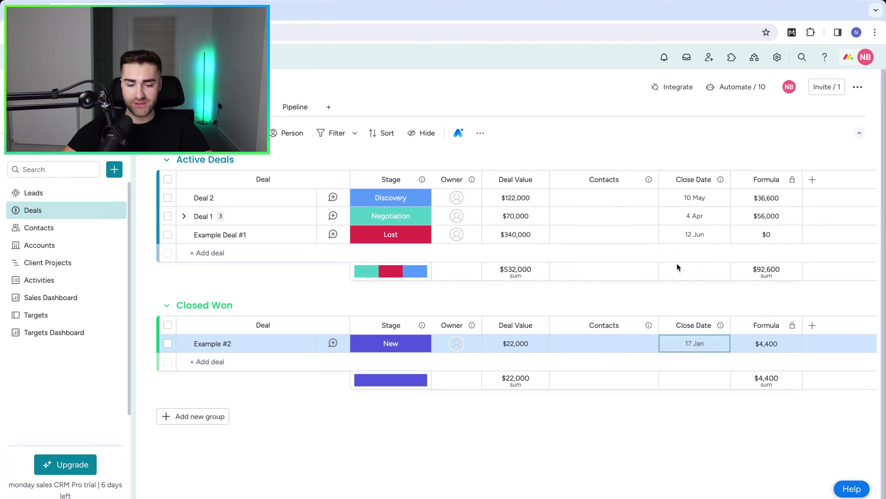
Step: Add Example #3 closing 12 Feb, then add an Example #4 deal to Closed Won
click(198, 362)
text(Example #3)
key(Return)
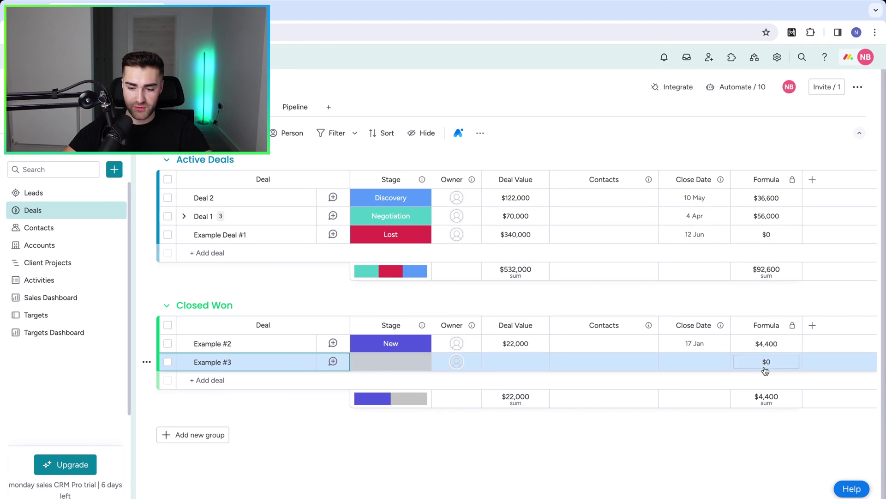
click(718, 362)
click(738, 207)
click(738, 207)
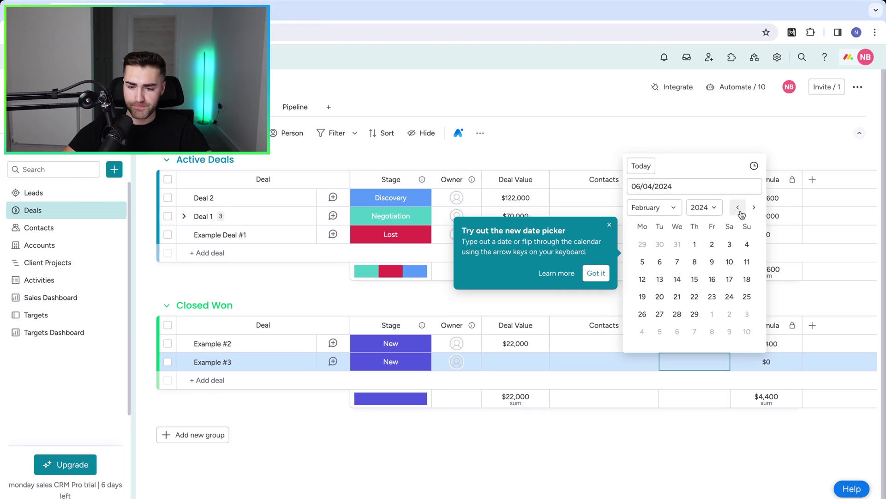
click(642, 279)
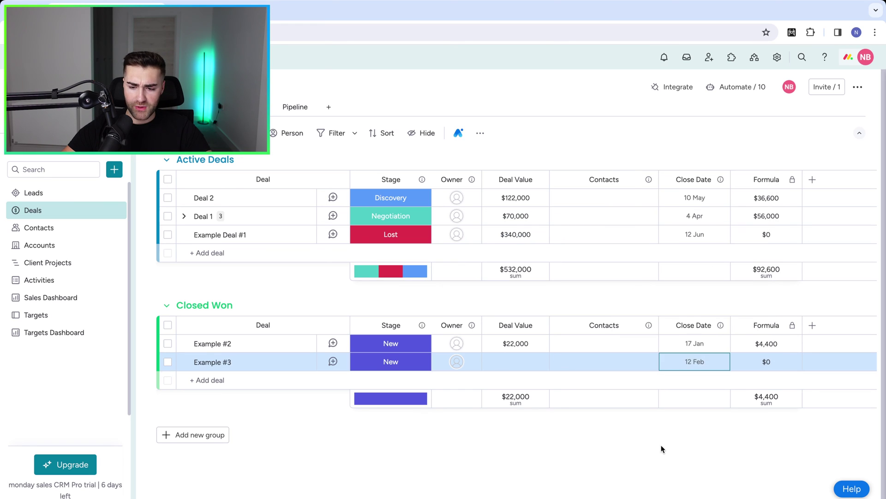
click(655, 433)
click(224, 379)
text(Example #4)
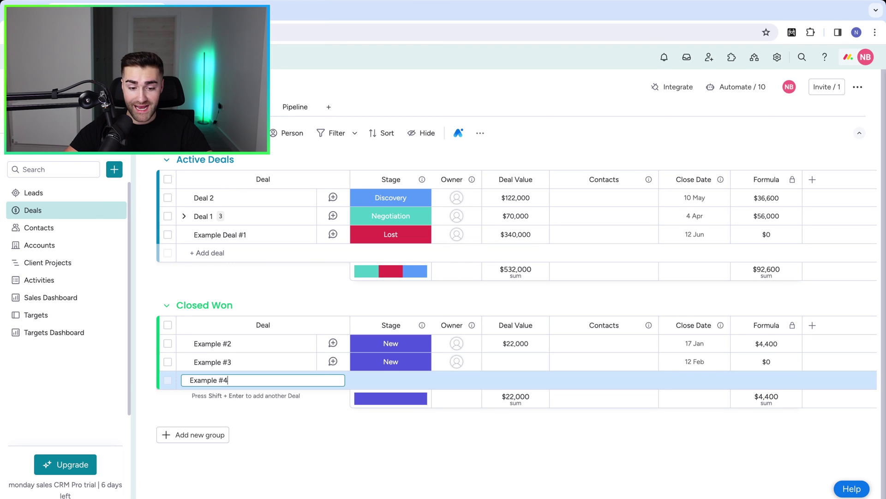
key(Return)
Step: Set Example #3's value to $16,000 and Example #4's to $28,000, closing 28 Mar
click(505, 360)
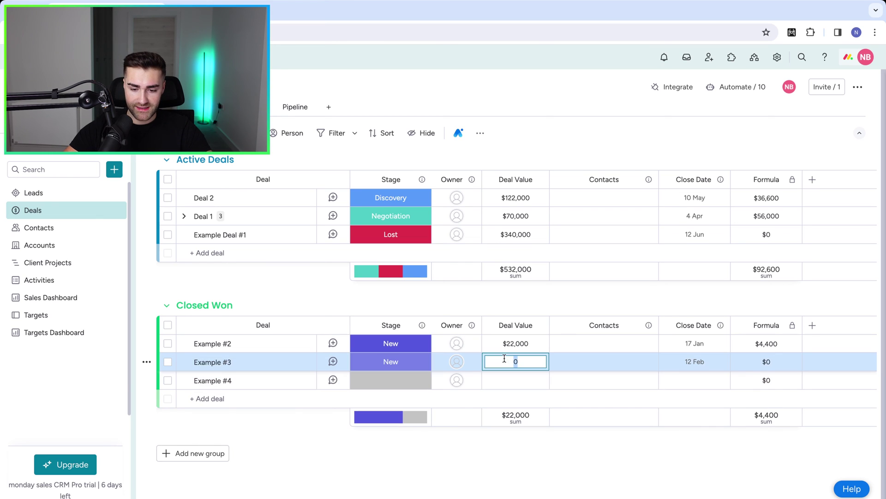
text(160)
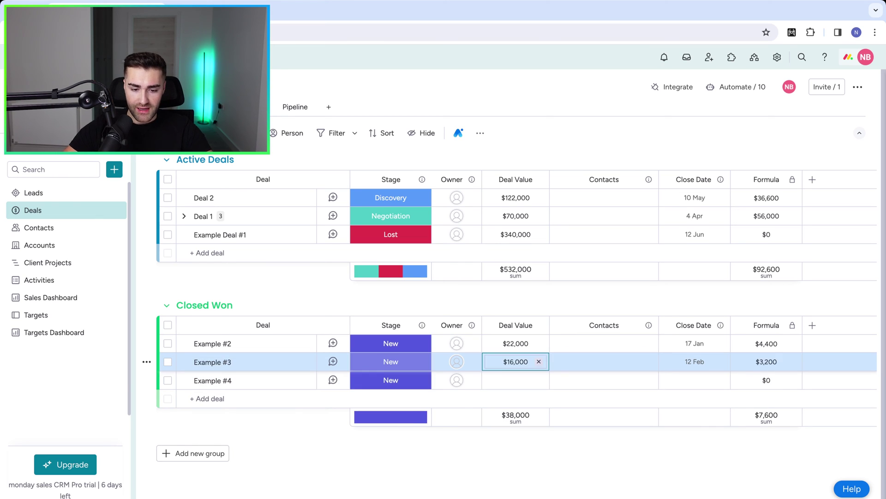
key(Return)
click(510, 379)
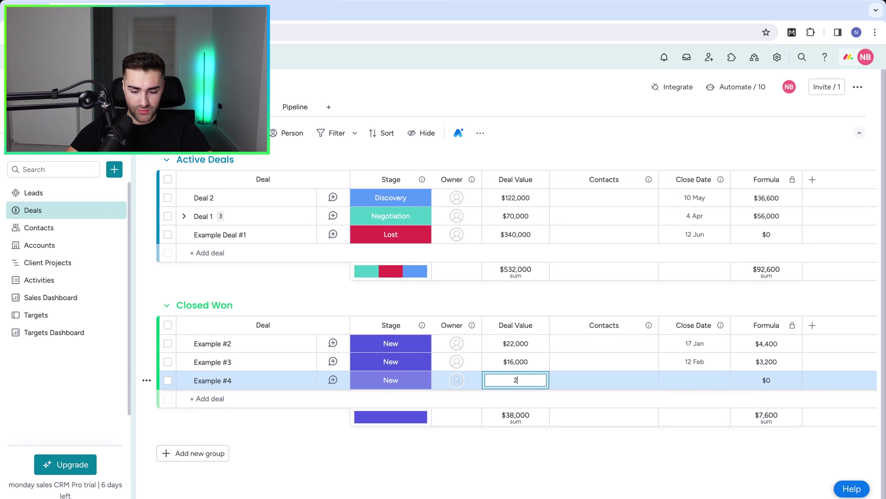
text(28,000)
key(Return)
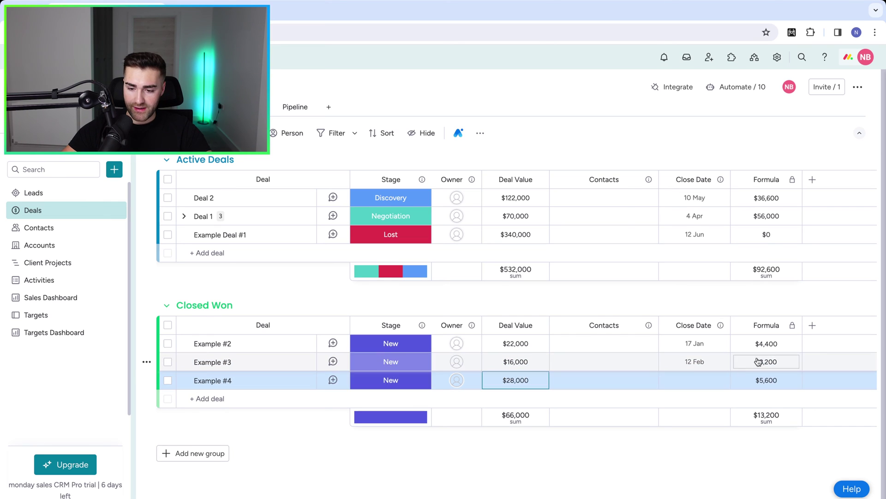
click(695, 380)
click(739, 226)
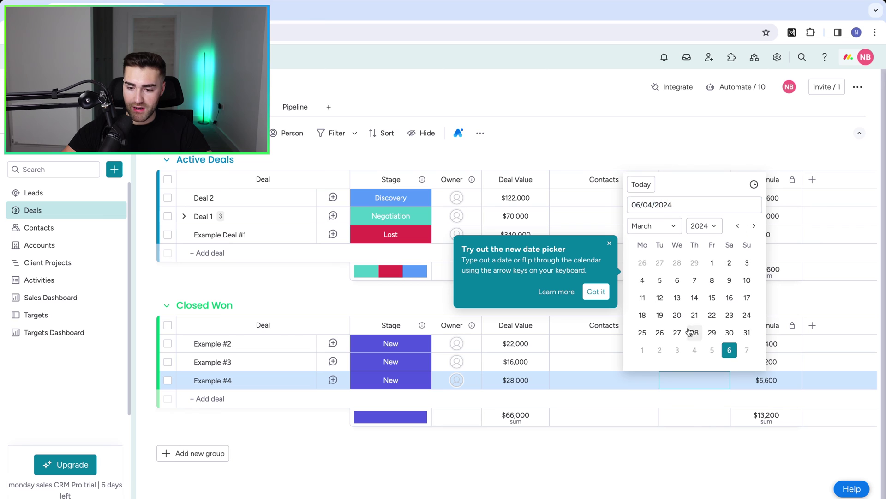
click(695, 333)
Step: Add Example #5 worth $35,000 with a 3 Apr close date
click(198, 398)
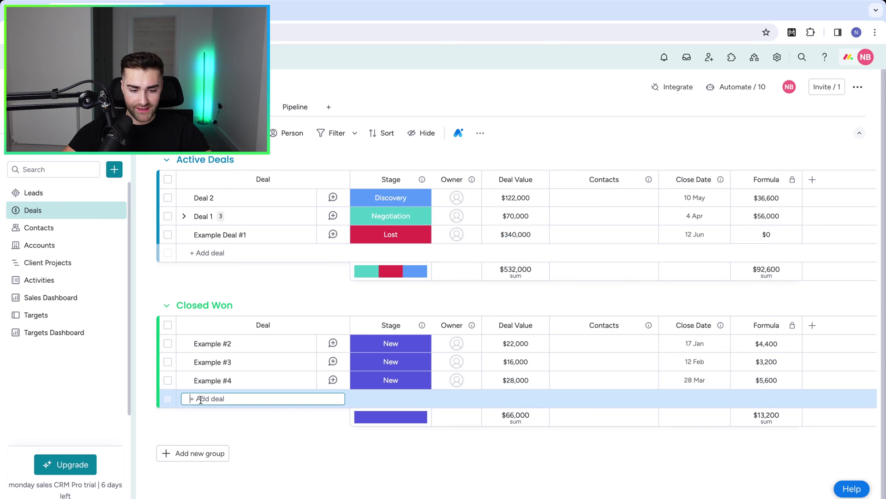
text(Example #5)
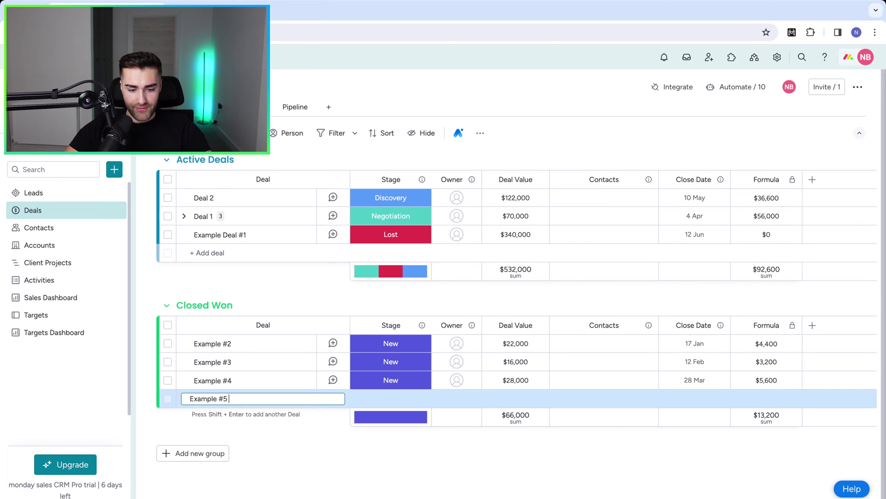
key(Return)
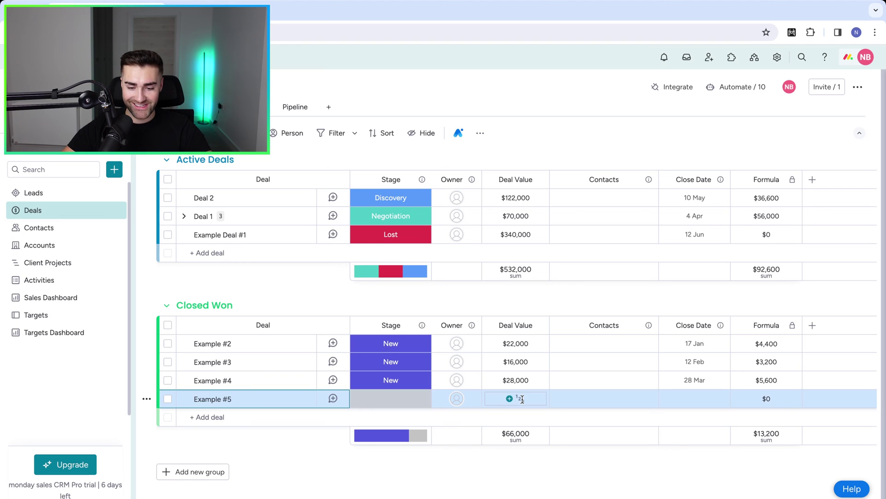
click(522, 399)
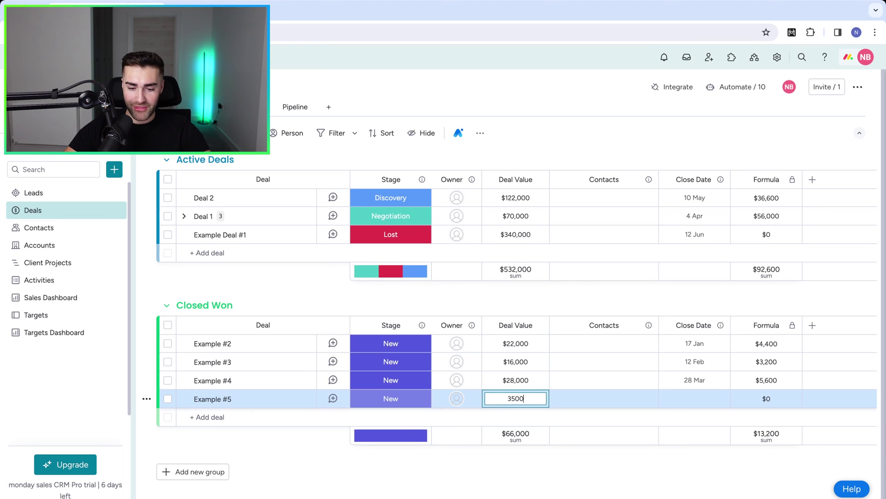
key(Return)
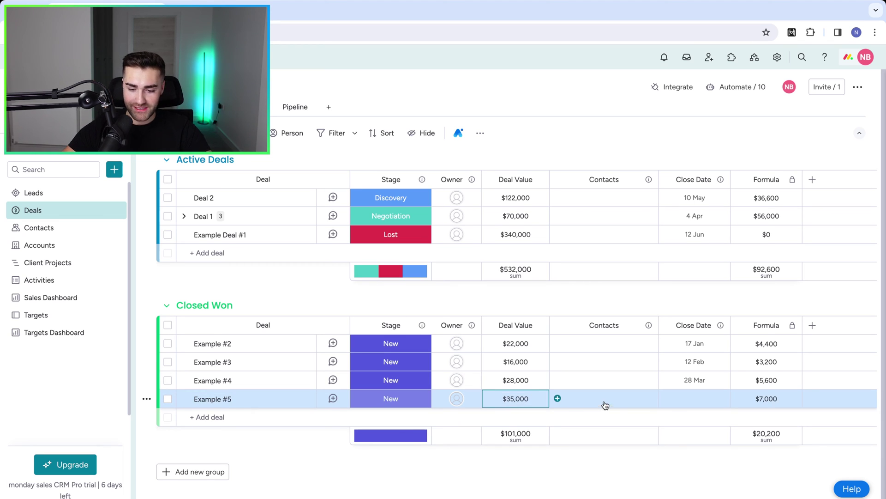
click(689, 398)
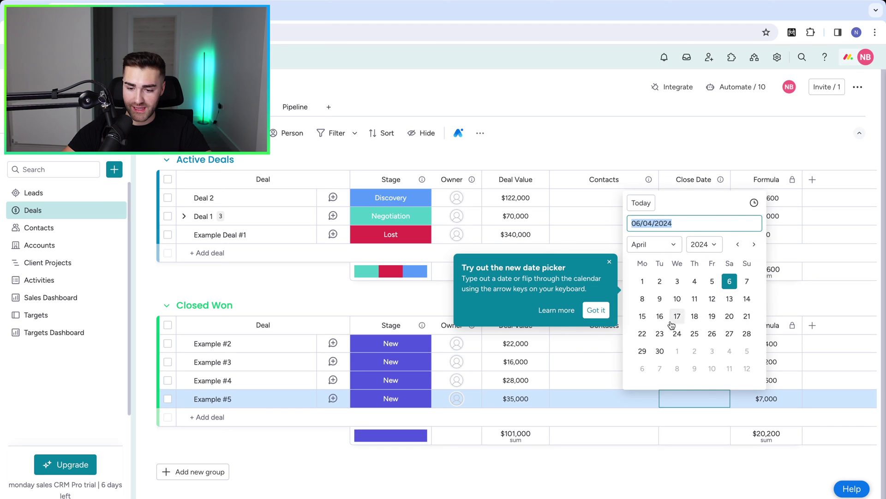
click(677, 281)
click(533, 481)
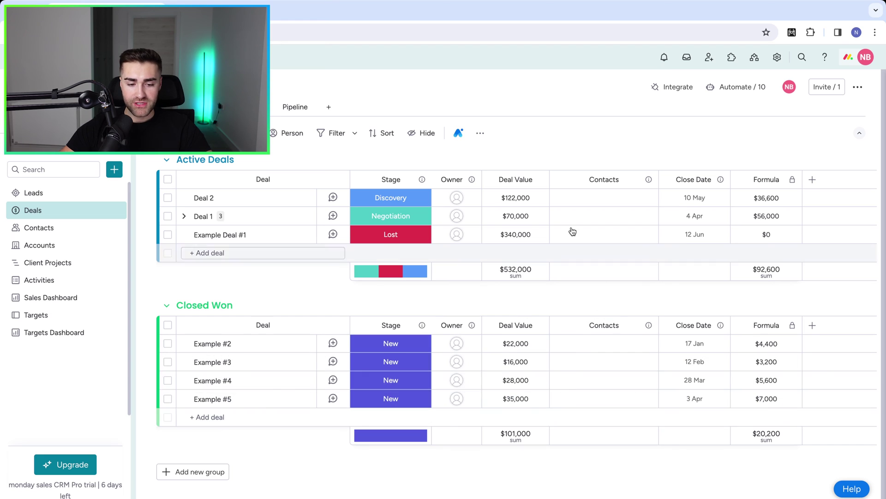
Step: Open the Targets Dashboard and check the Jan–Apr Deals values against Targets, peaking at $35,000
click(44, 333)
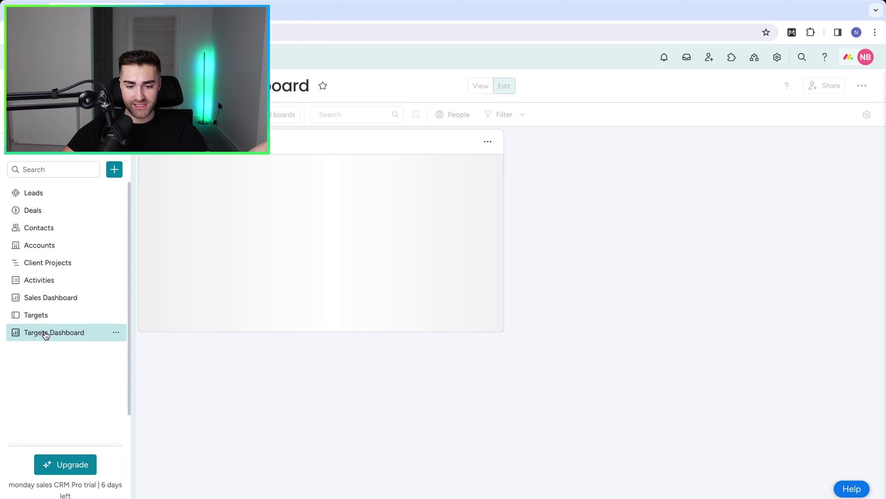
mouse_move(226, 234)
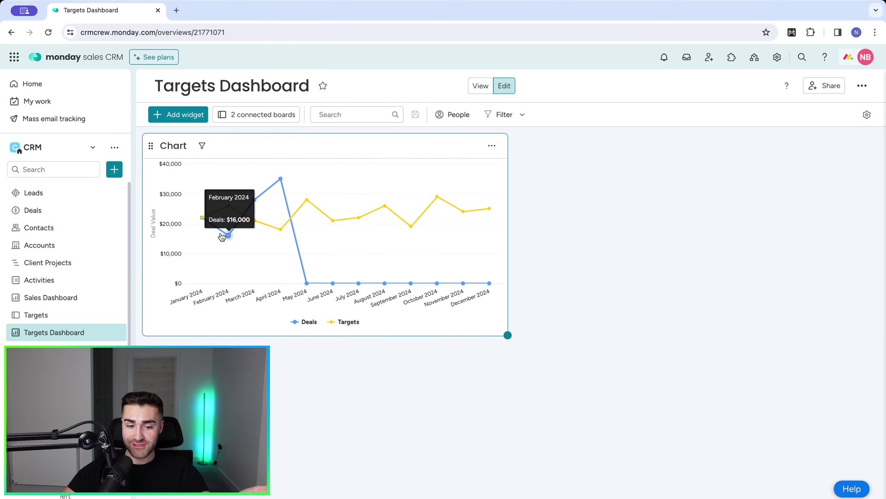
mouse_move(203, 220)
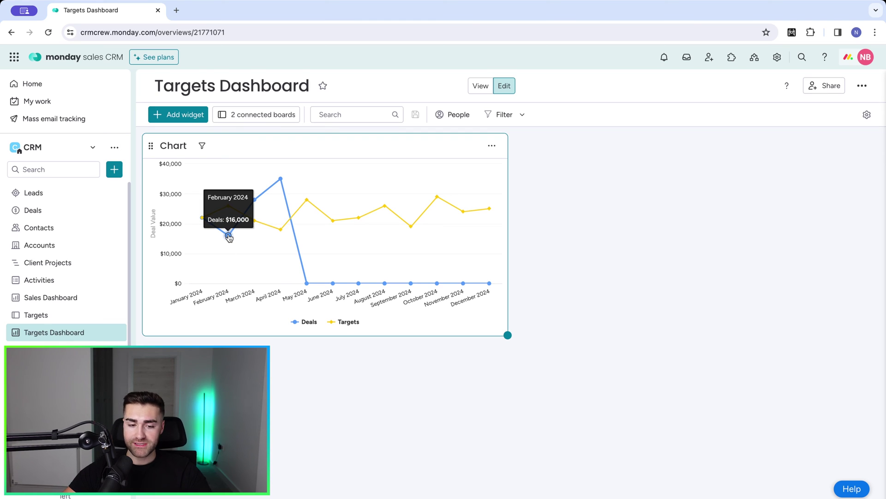
mouse_move(229, 206)
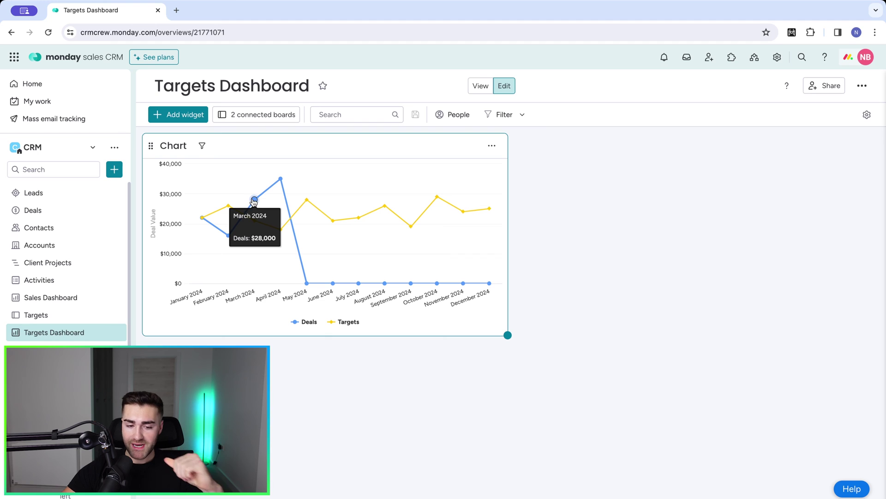
mouse_move(253, 220)
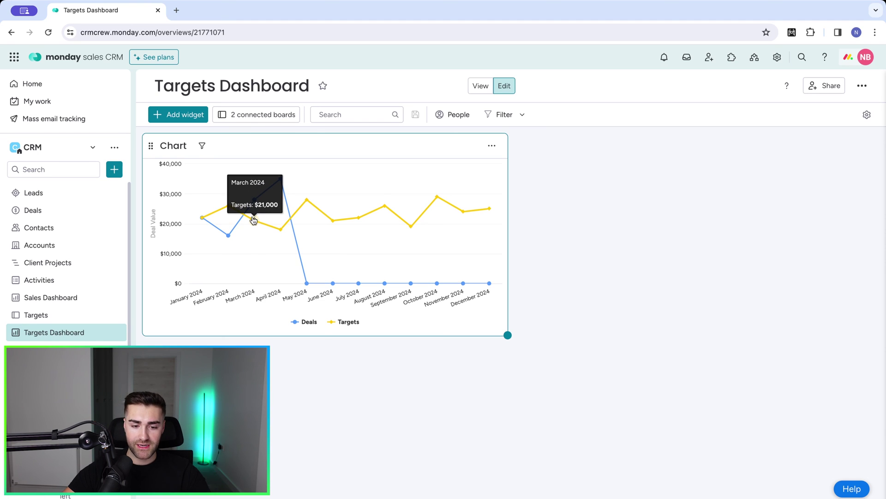
mouse_move(285, 175)
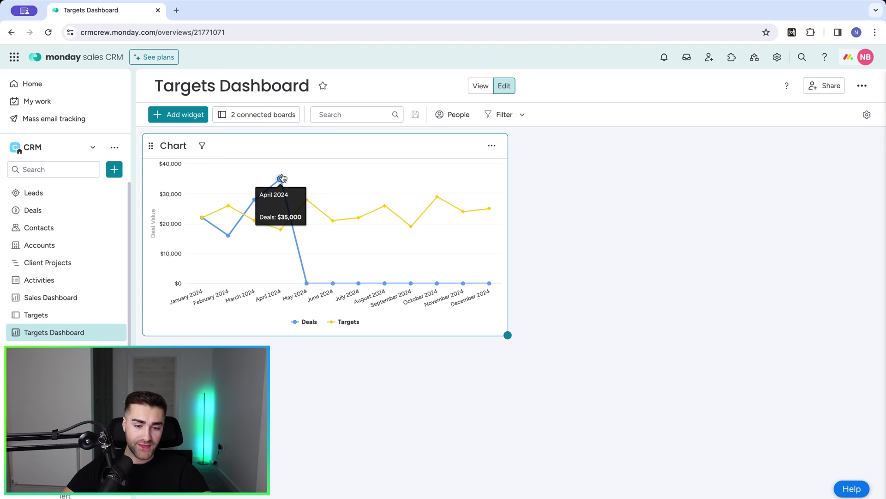
mouse_move(280, 232)
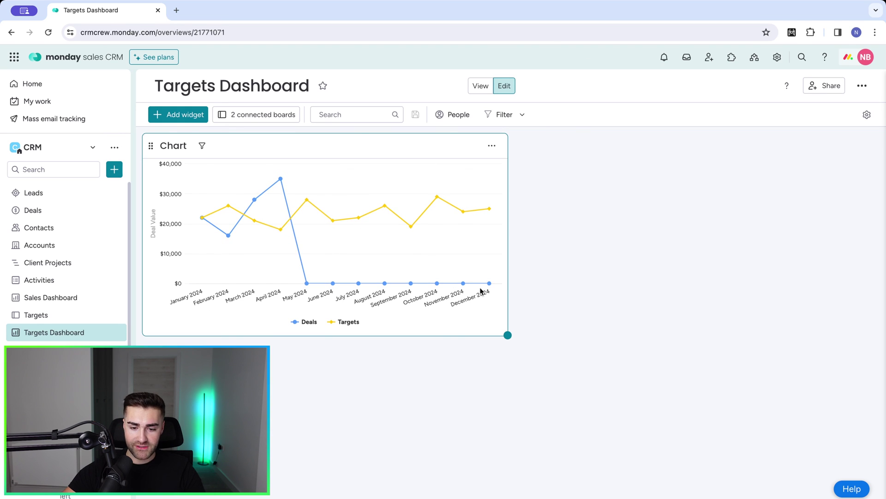
mouse_move(314, 201)
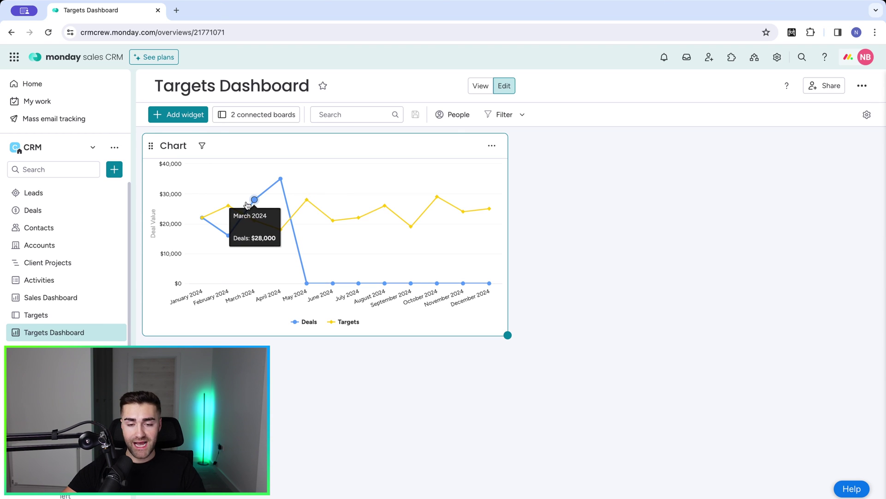
Step: Retitle the dashboard chart widget from 'Chart' to 'Target Vs. Actual'
click(169, 149)
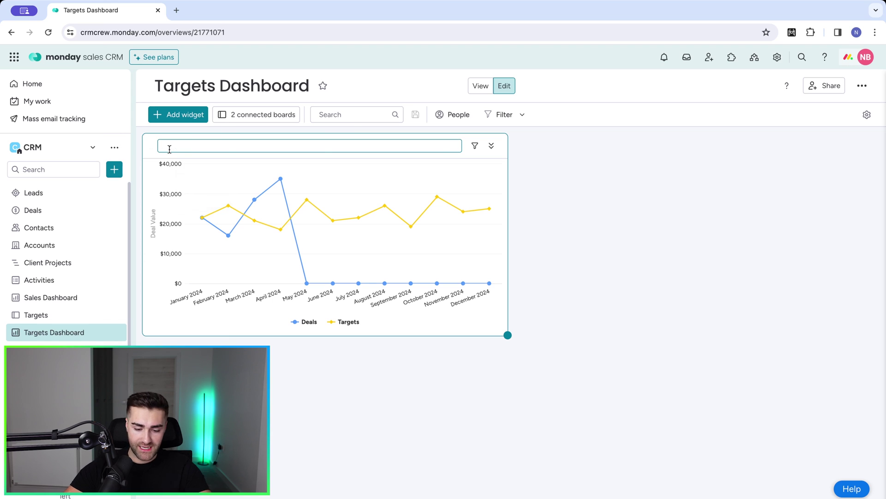
text(Target Vs. Actual)
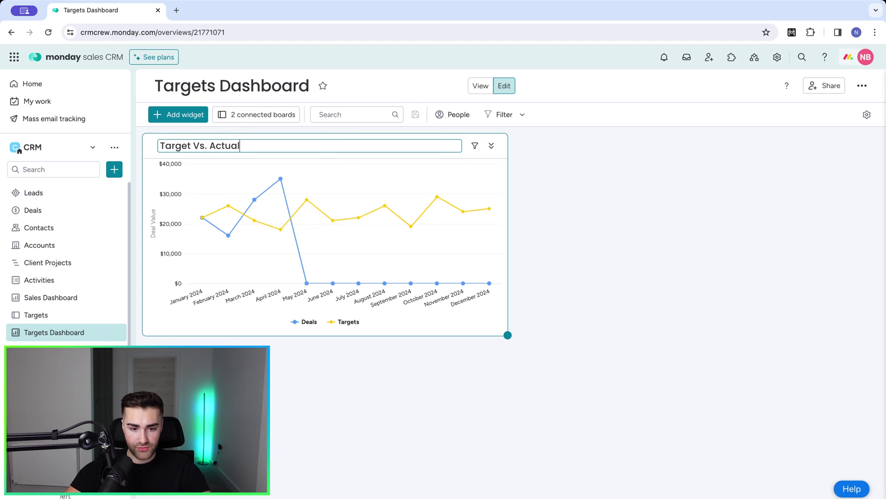
key(Return)
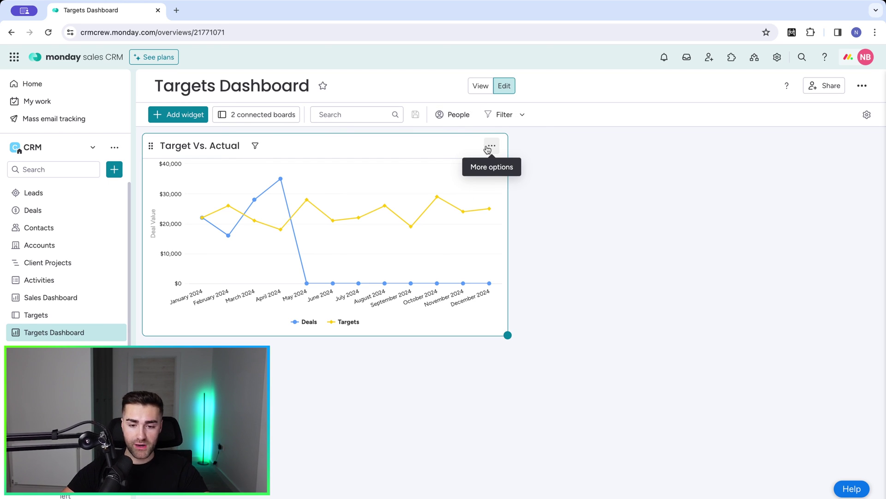
click(488, 149)
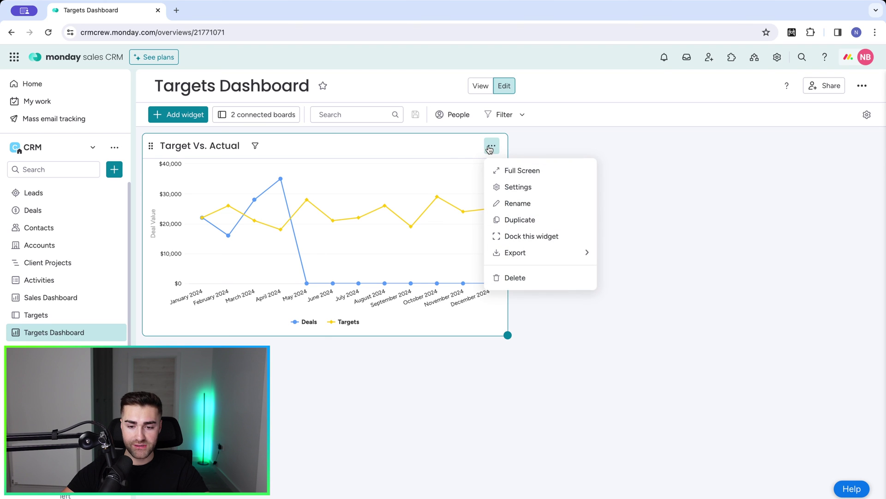
Step: Duplicate the Target Vs. Actual chart and enable Show cumulative data on the copy
click(543, 220)
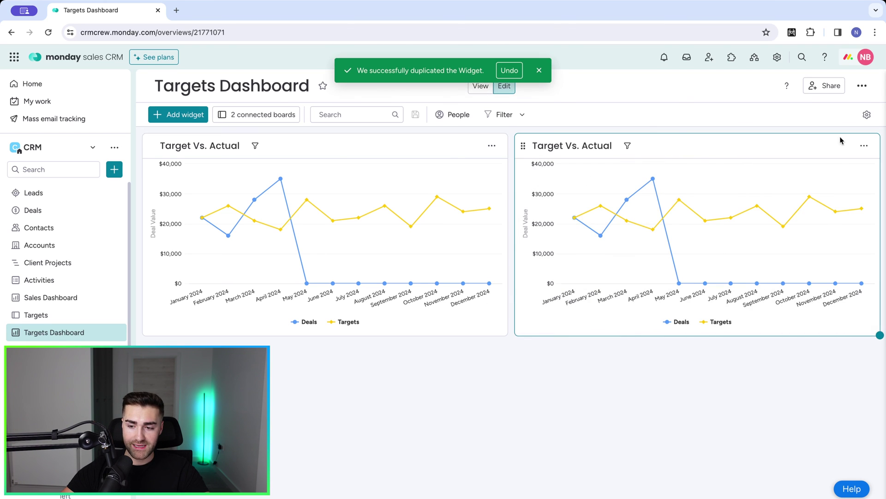
click(864, 146)
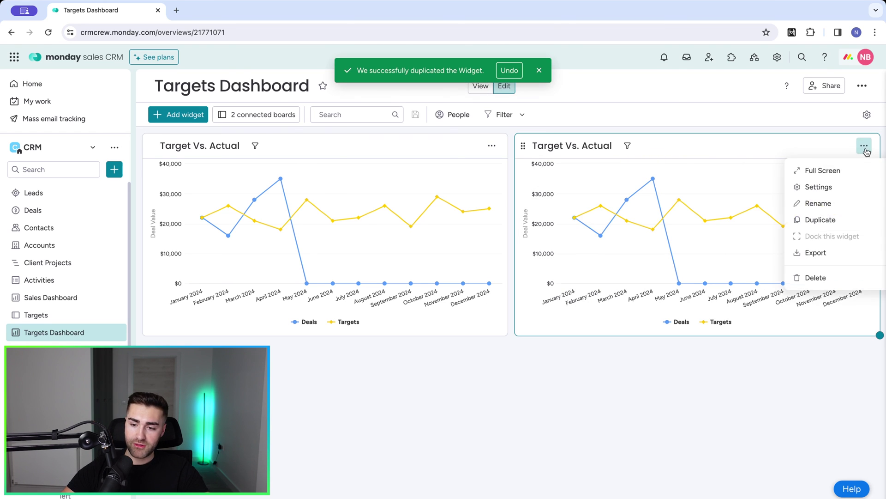
click(816, 189)
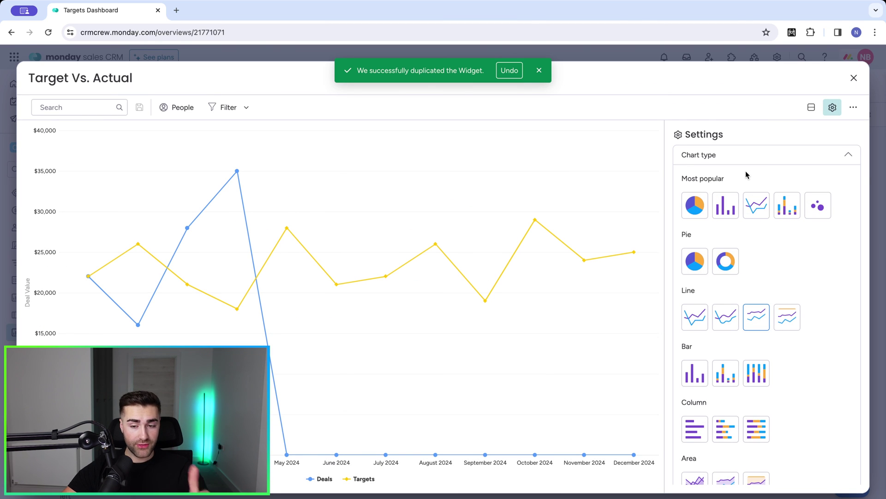
click(744, 156)
click(708, 283)
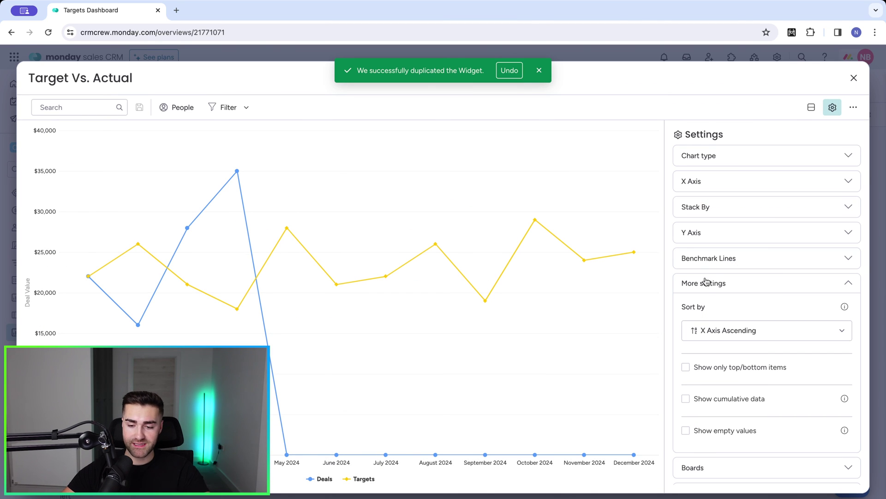
click(686, 398)
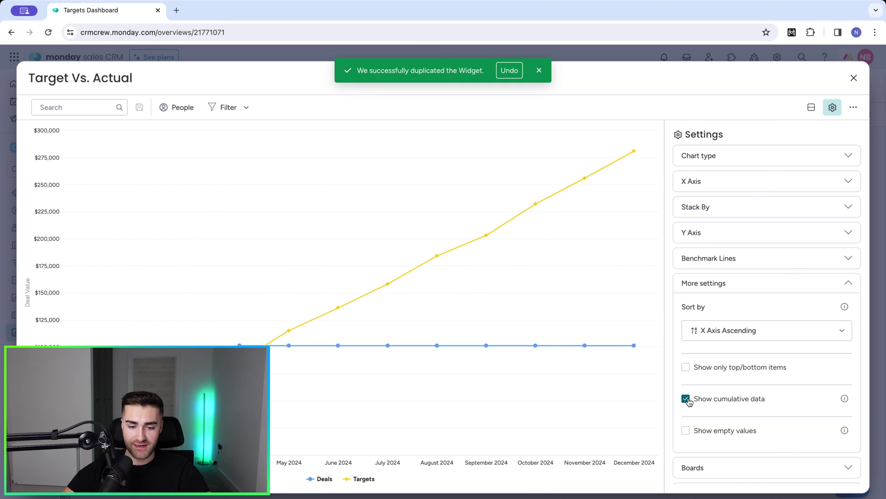
Step: Close the chart settings and dismiss the duplication notification
click(854, 78)
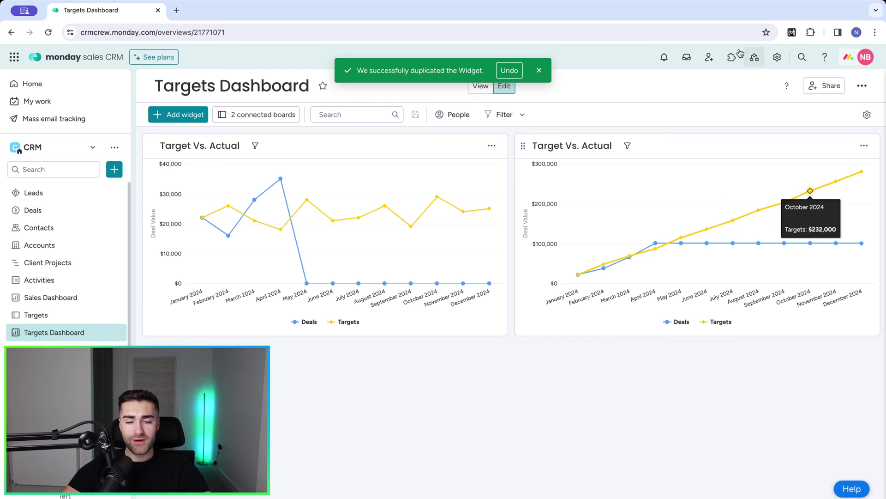
click(539, 71)
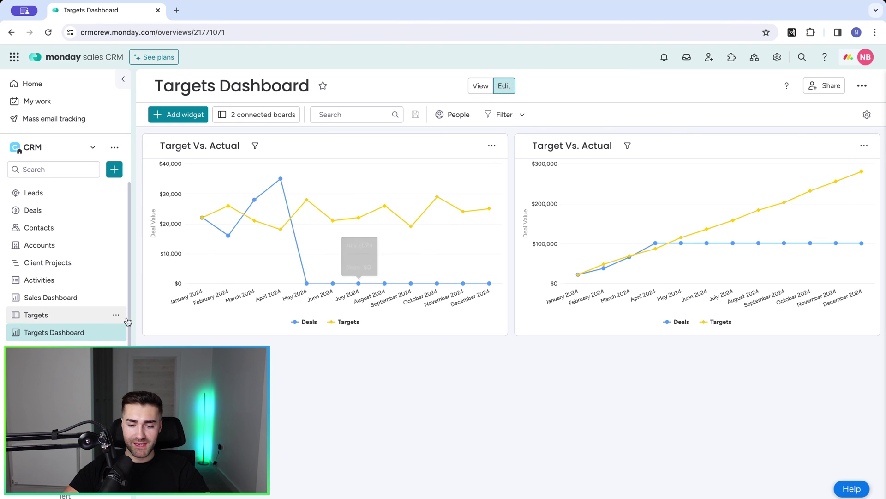